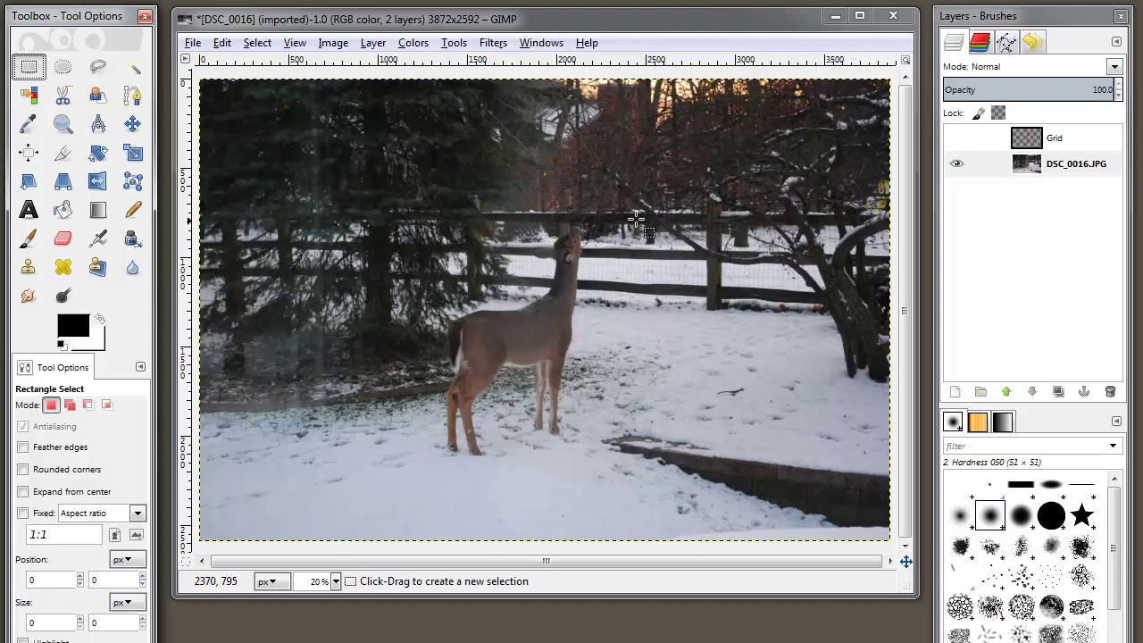
Step: Make a rectangular selection around the deer that leaves space behind it, adjusting its edges to about 2705 × 1935 px
drag(632, 180, 212, 492)
drag(430, 200, 429, 164)
drag(603, 336, 646, 337)
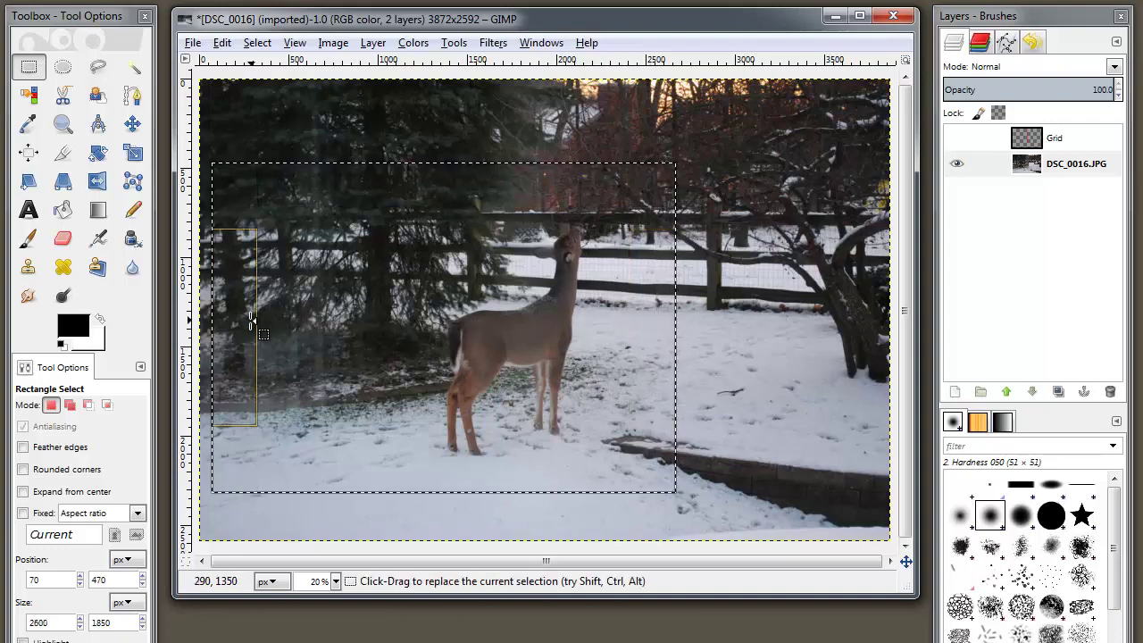
drag(251, 320, 245, 307)
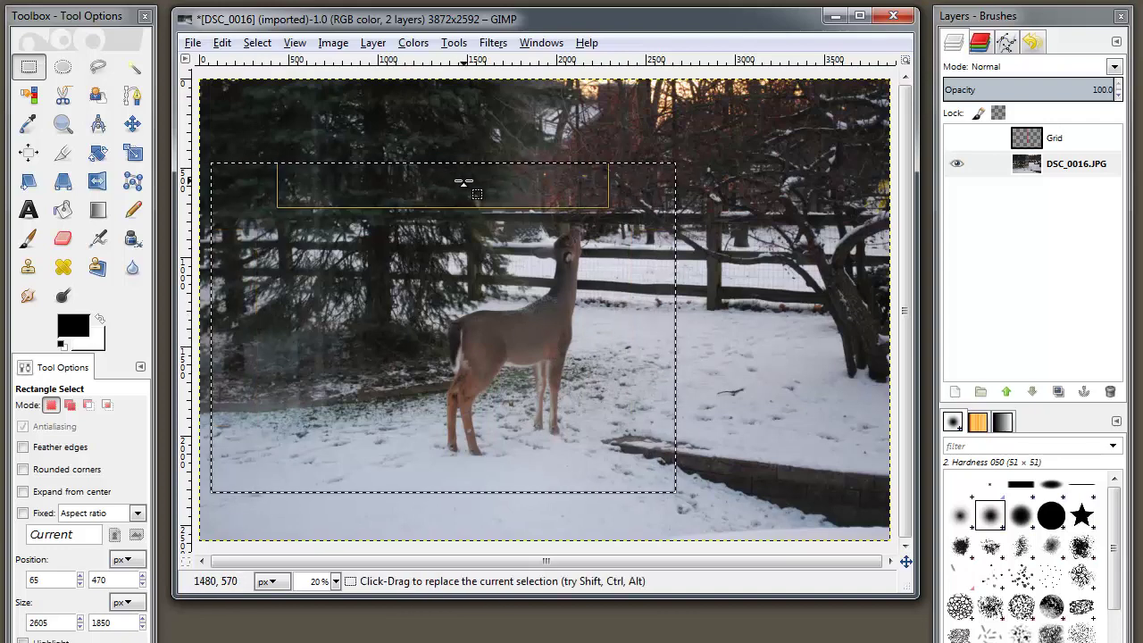
drag(463, 183, 470, 168)
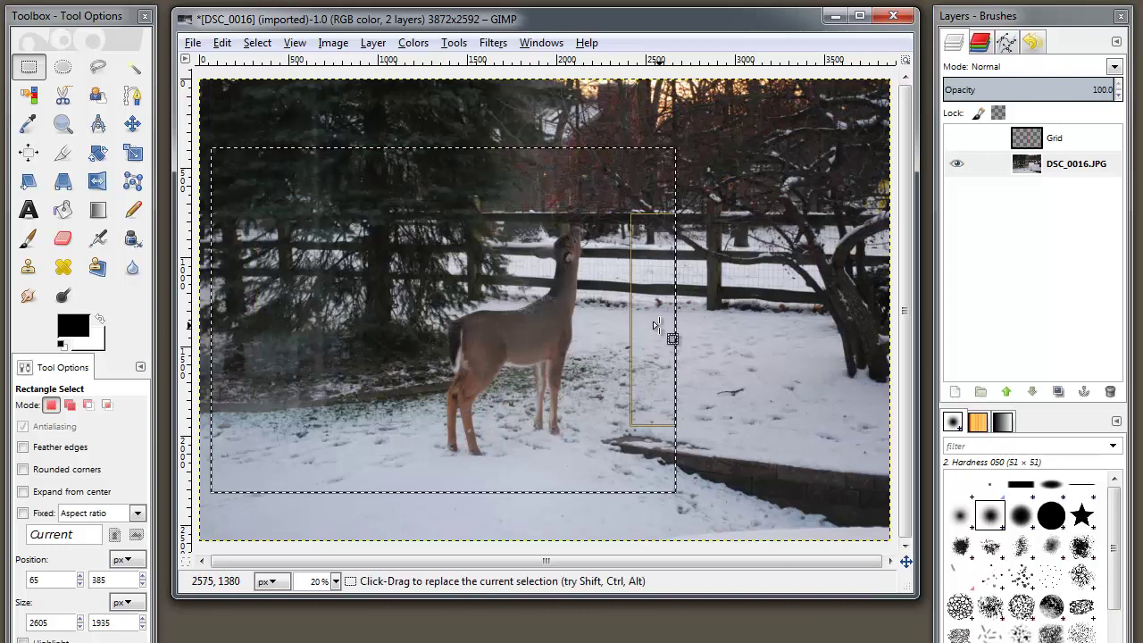
drag(658, 327, 686, 333)
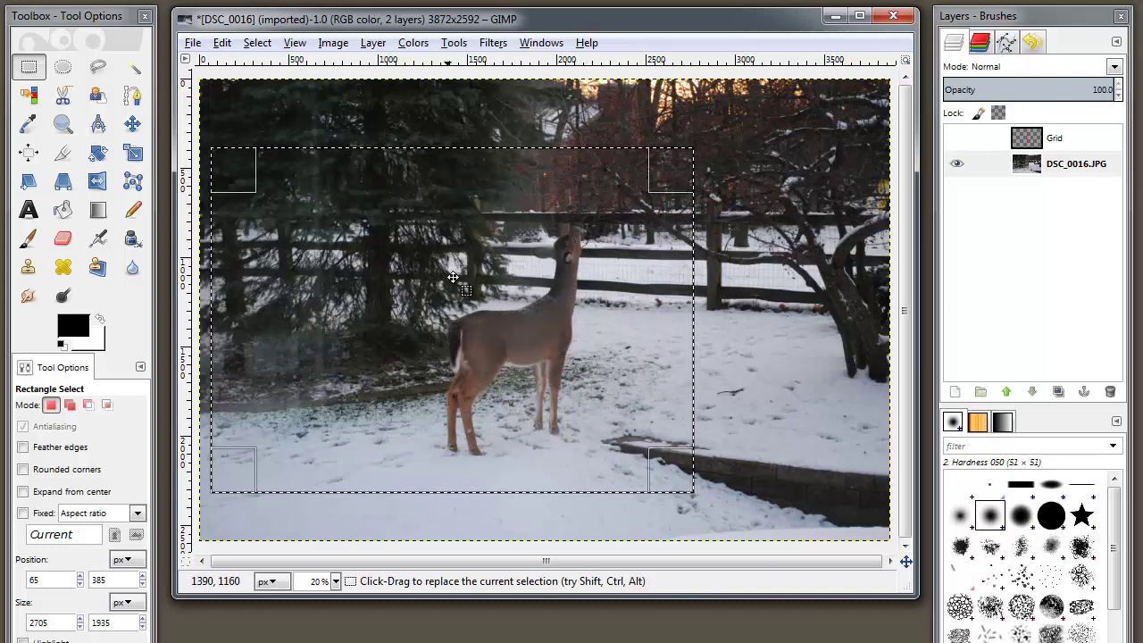
Step: Refine the selection around the deer to about 2660 × 2030 px, starting at about 175, 310 px
drag(683, 307, 692, 308)
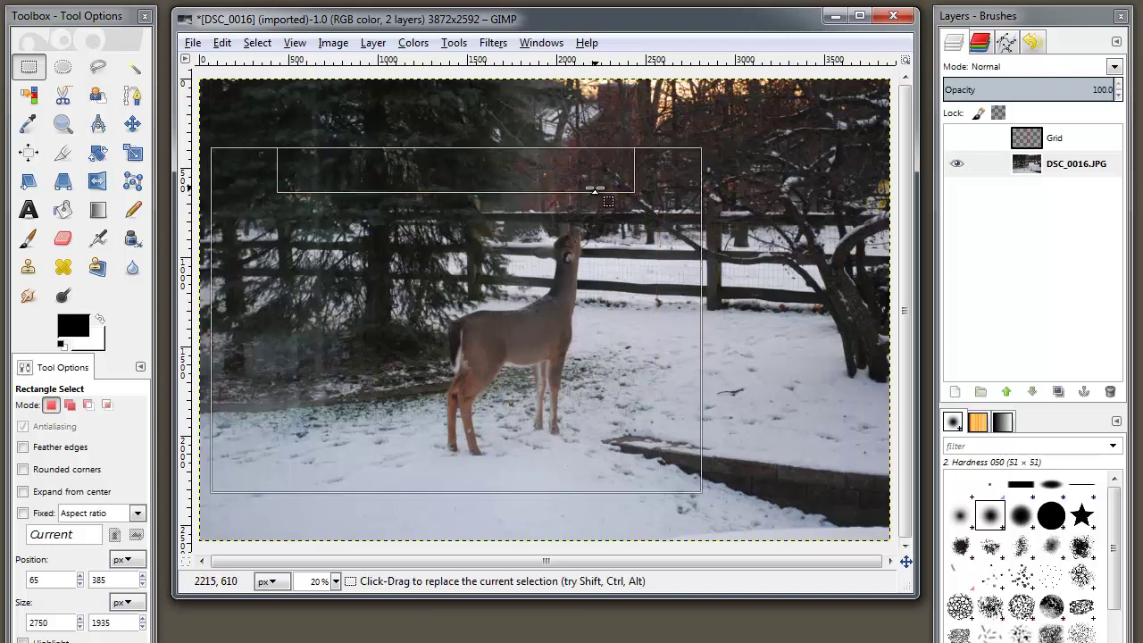
drag(588, 188, 595, 176)
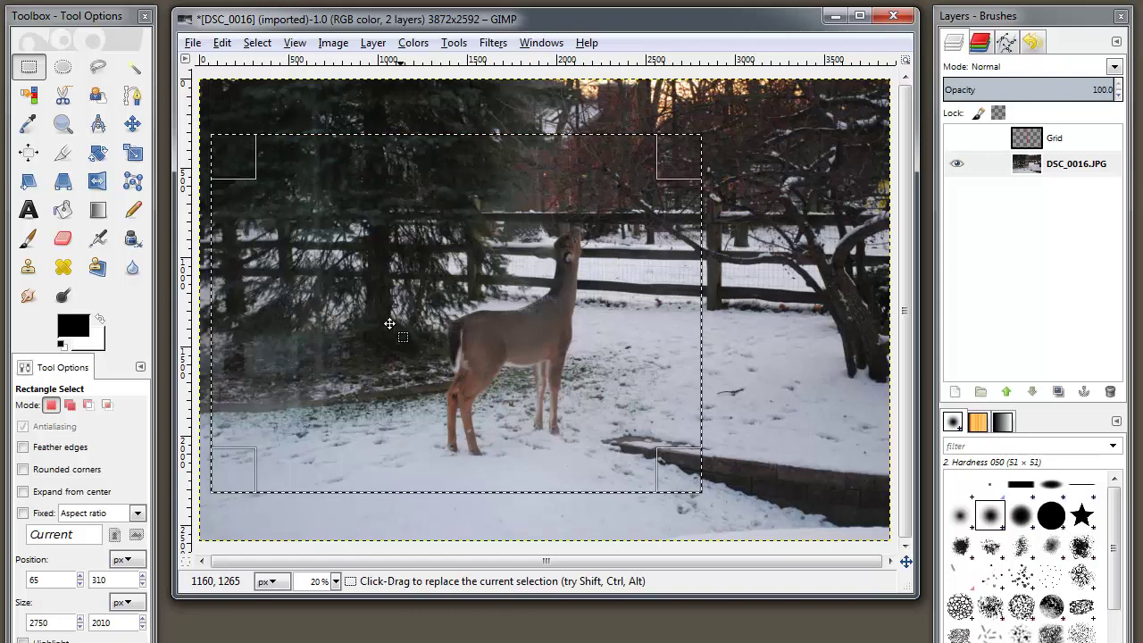
mouse_move(498, 477)
mouse_down()
mouse_move(485, 459)
mouse_move(486, 471)
mouse_up()
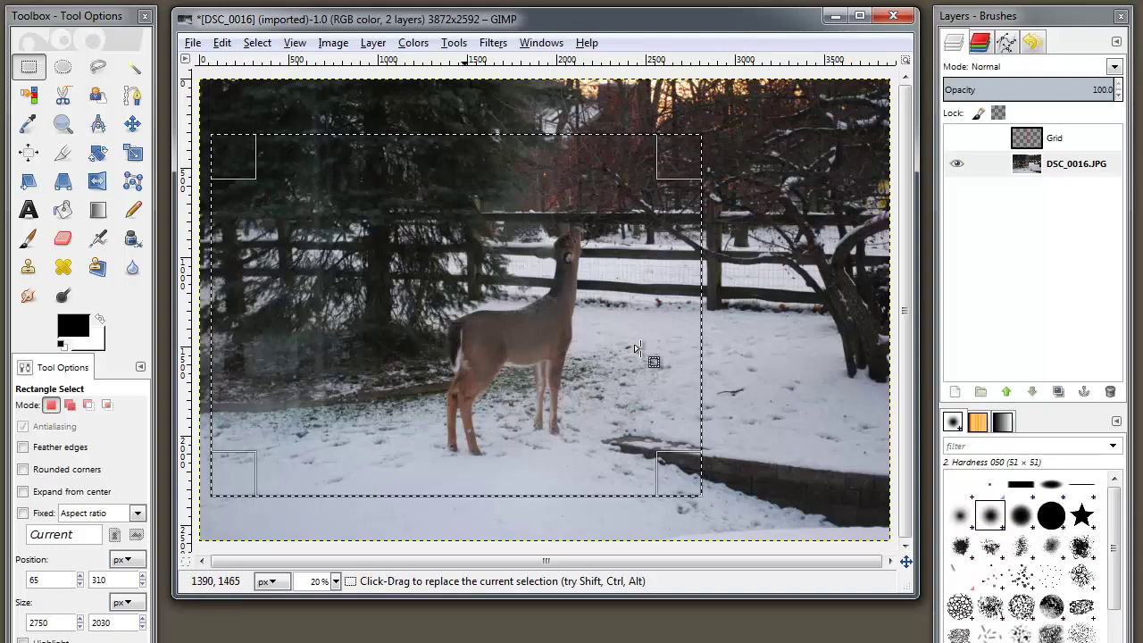
drag(665, 282, 670, 282)
drag(245, 305, 261, 305)
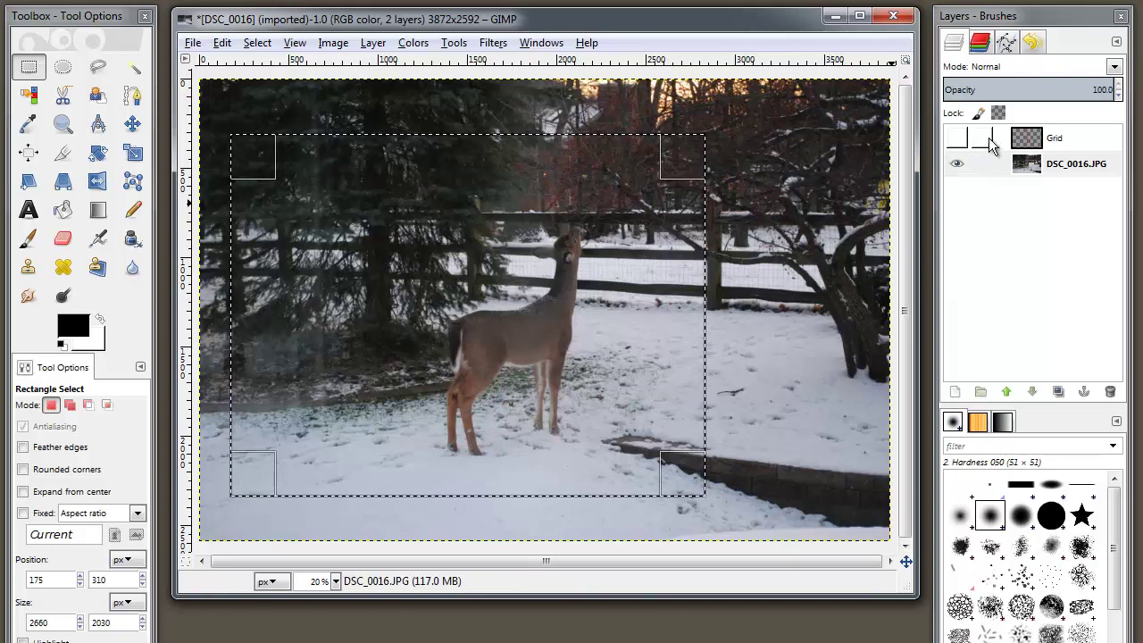
Step: Show the Grid layer and move it by about 185, 320 px onto the upper-left corner of the selected area
click(956, 140)
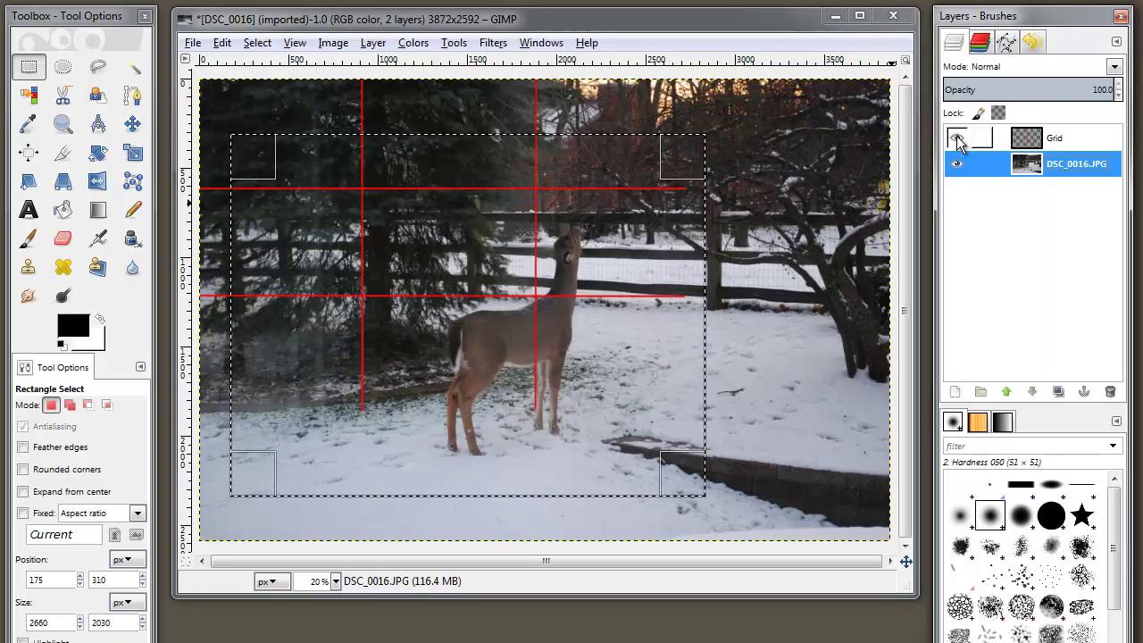
click(1054, 139)
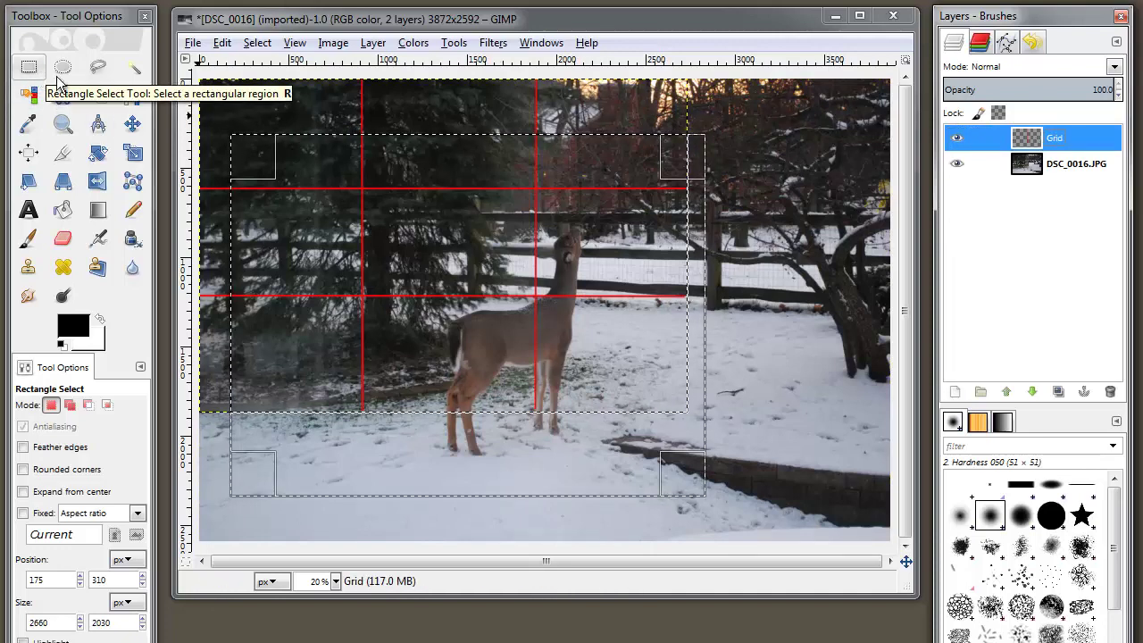
click(133, 123)
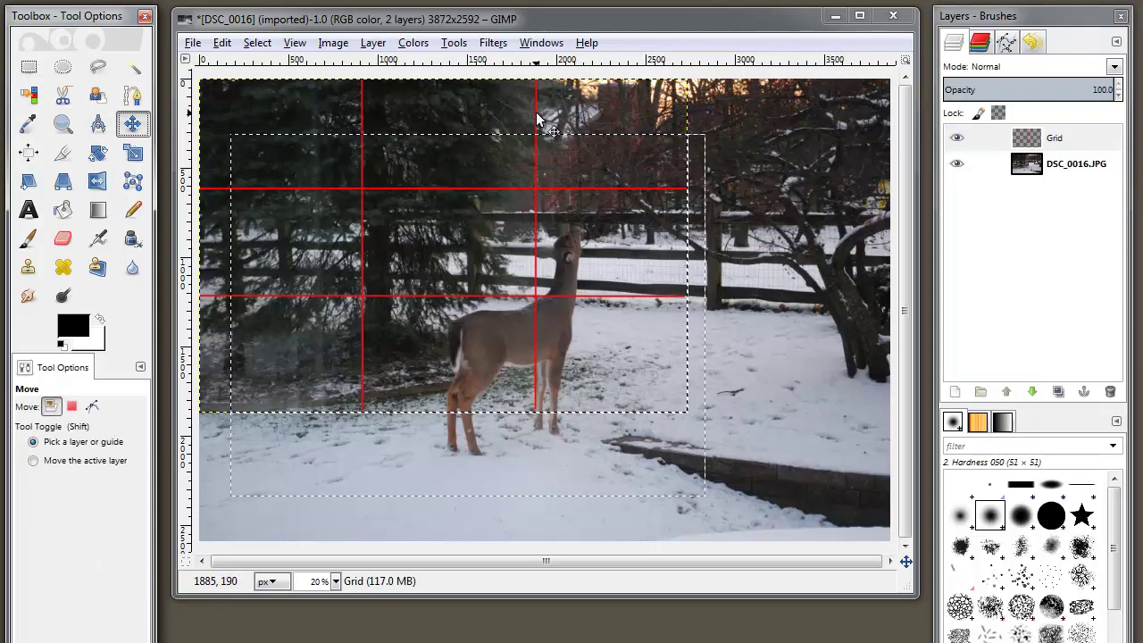
drag(535, 112, 569, 169)
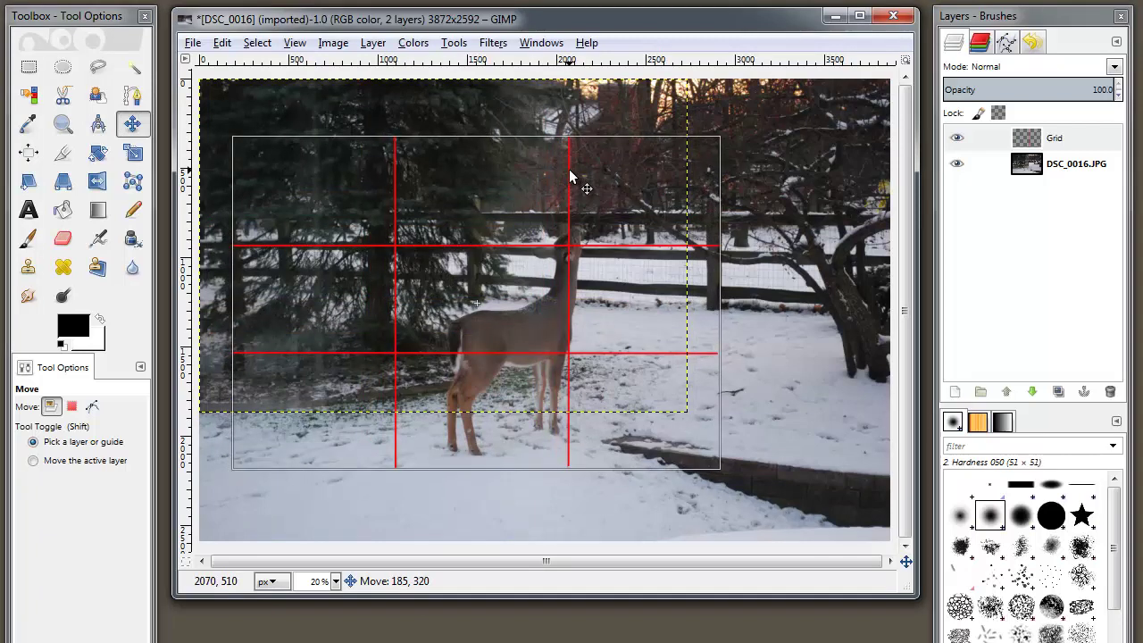
drag(569, 168, 569, 168)
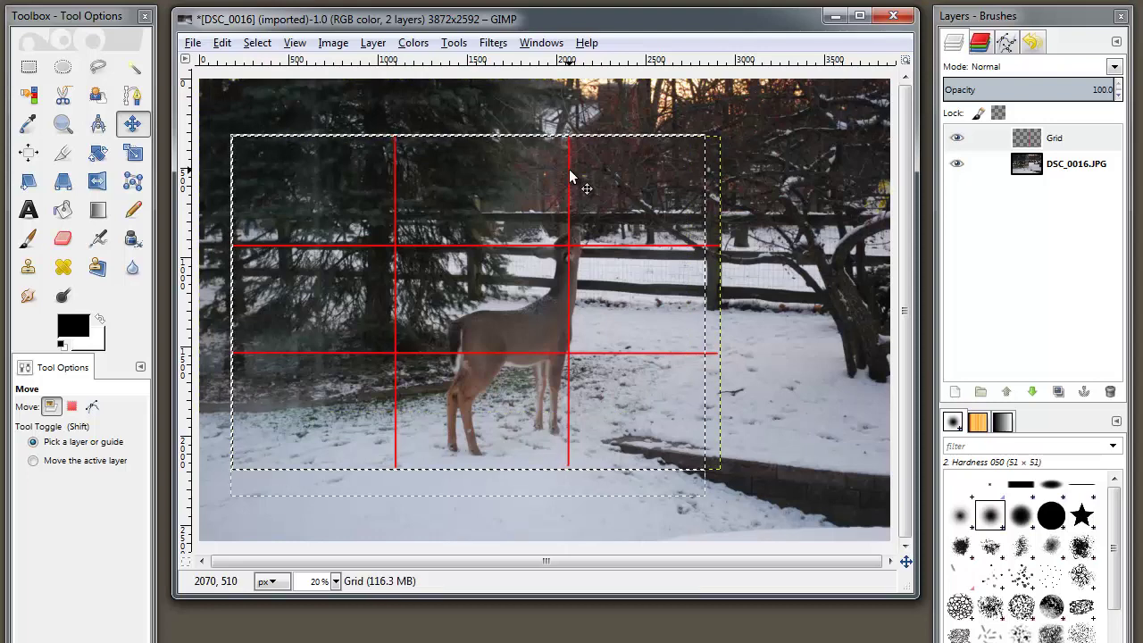
Step: Activate the DSC_0016.JPG layer, compare the composition with and without the Grid layer, and leave the grid hidden
click(1060, 162)
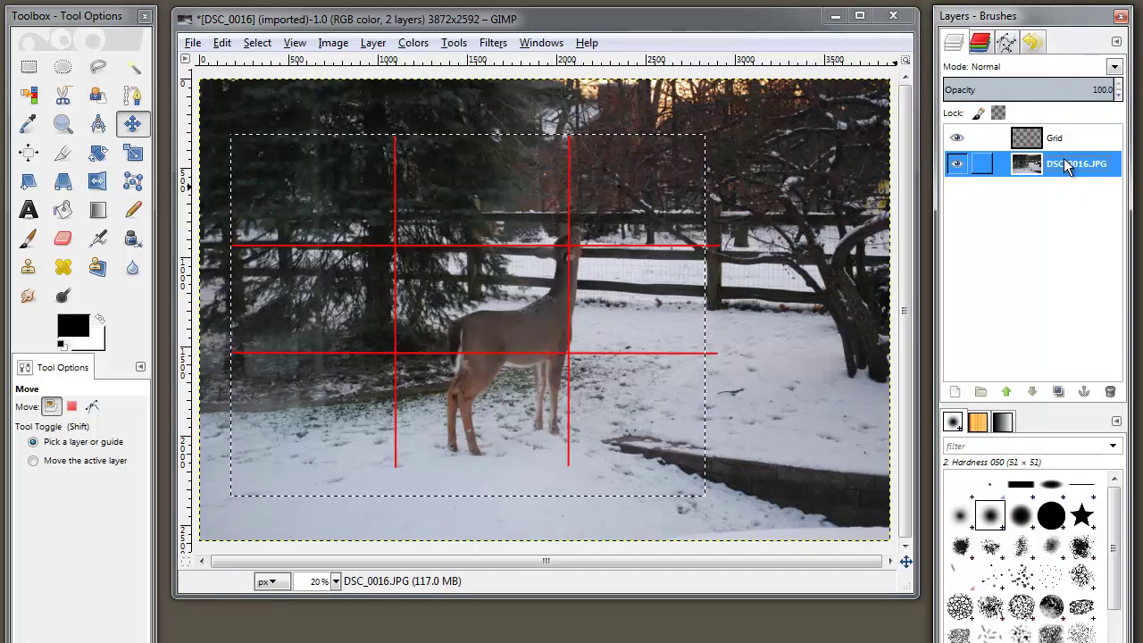
click(957, 139)
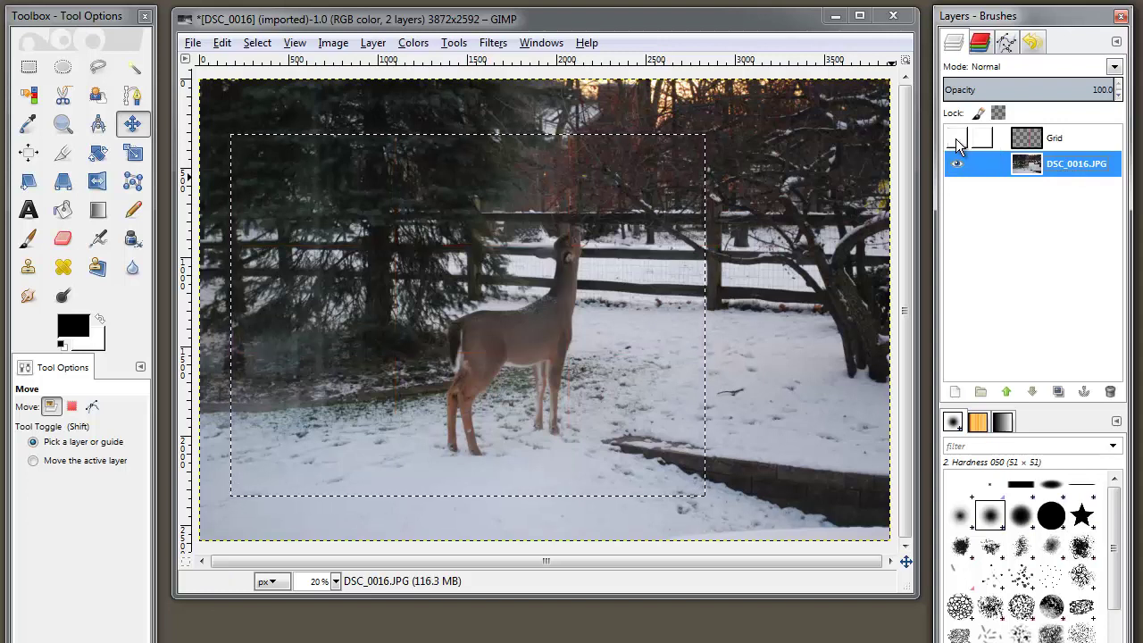
click(957, 139)
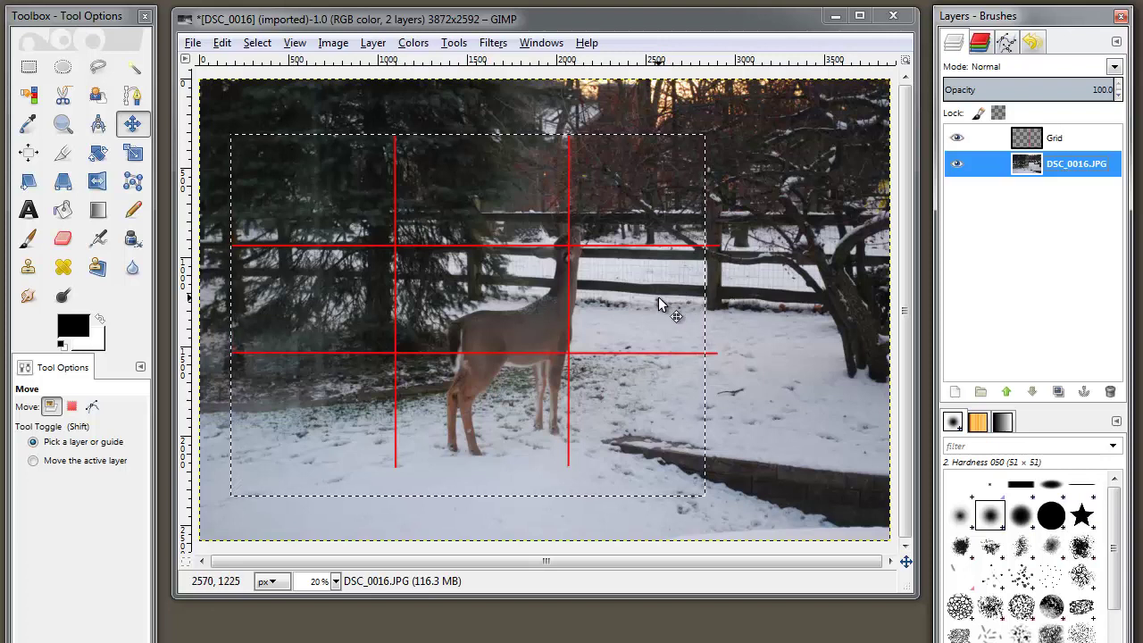
click(957, 138)
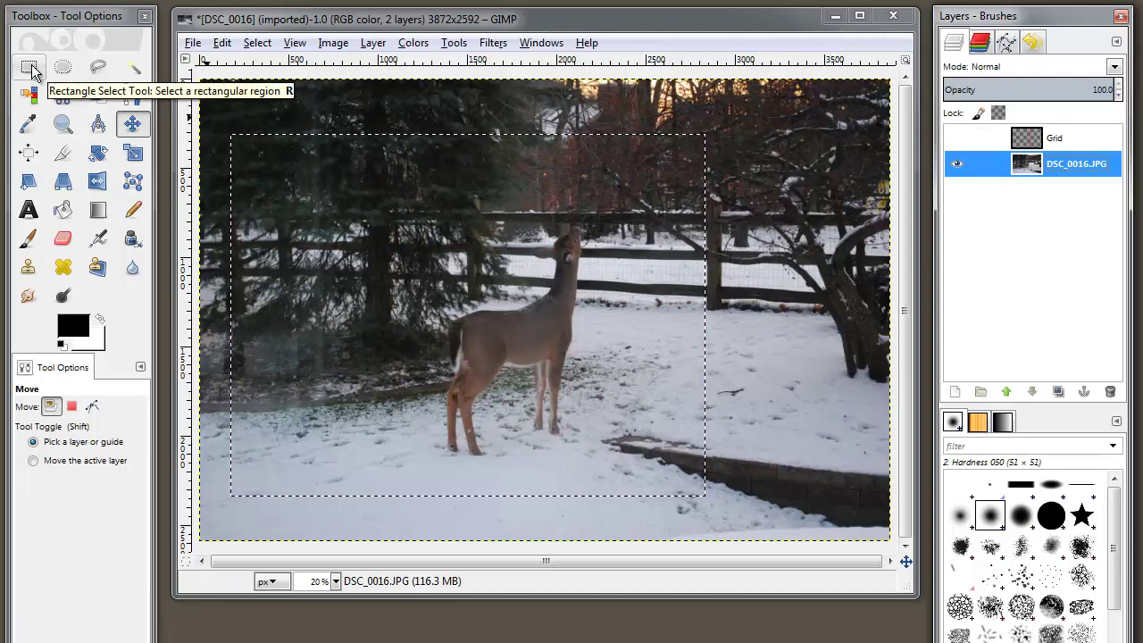
Step: Clear the selection and make a new rectangular one from just behind the deer to the photo's right edge, about 2630 × 1430 px
click(257, 44)
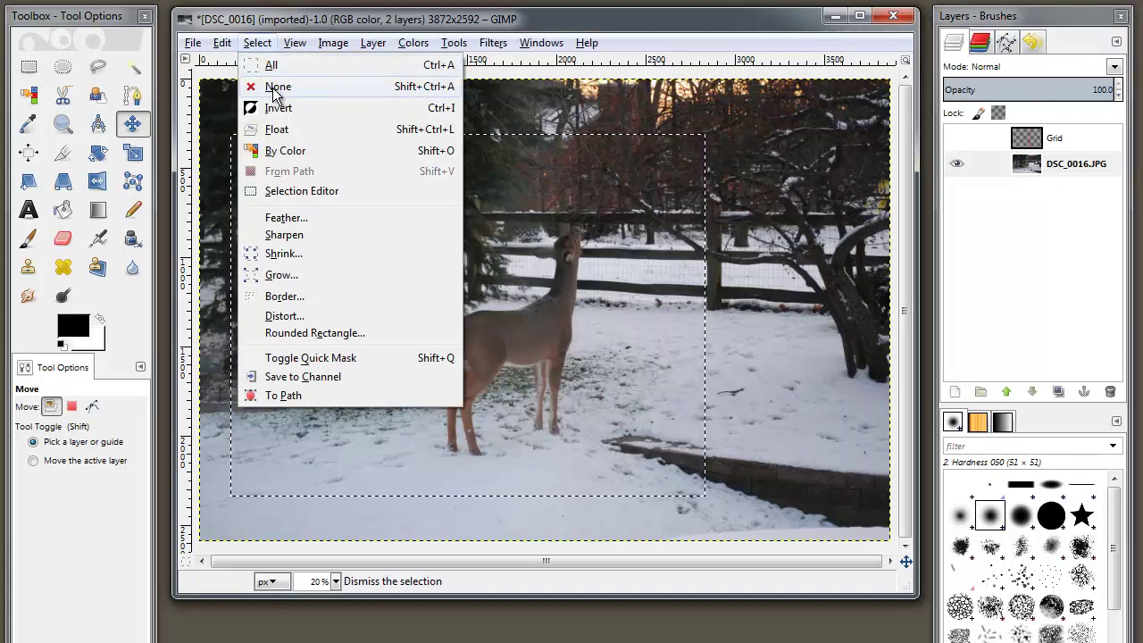
click(275, 87)
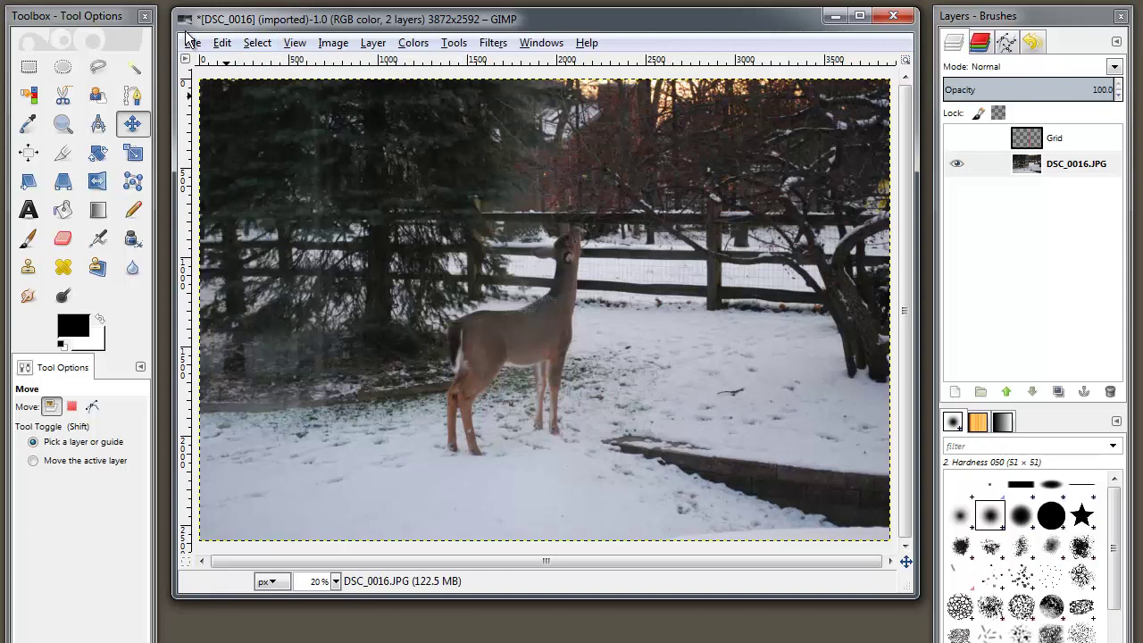
click(28, 70)
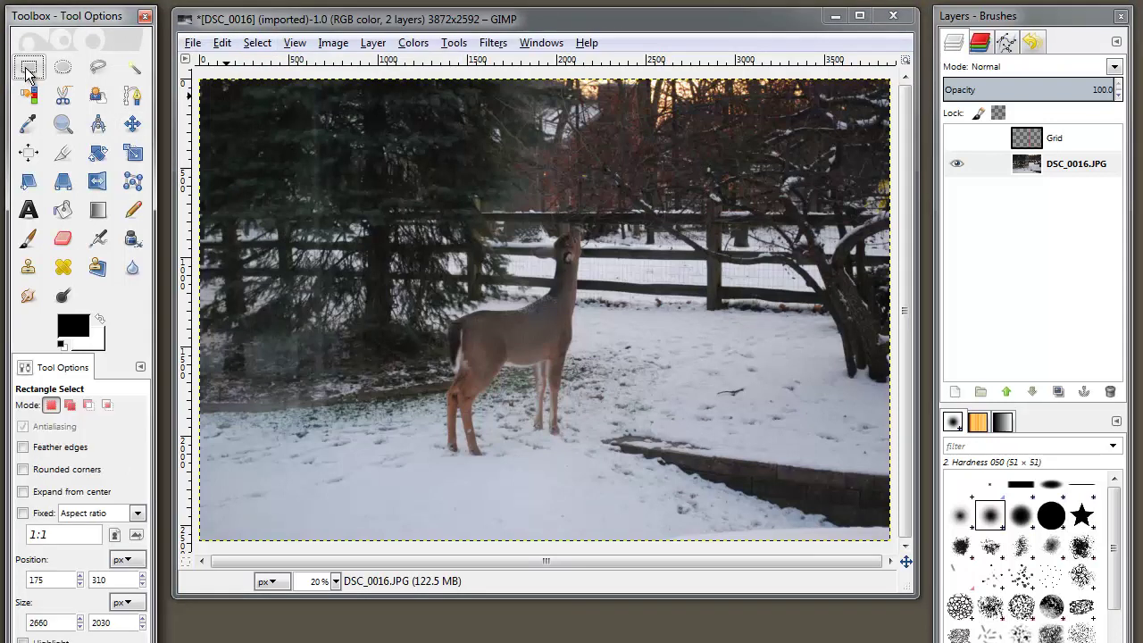
drag(420, 208, 892, 459)
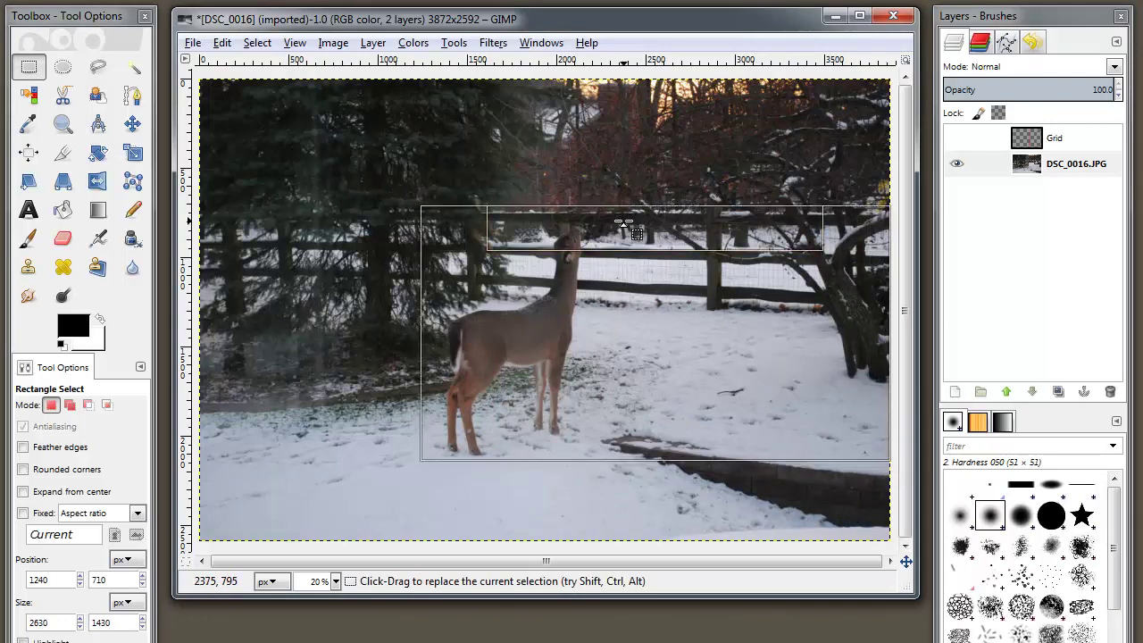
Step: Extend the new selection above and slightly below the deer to a height of about 1830 px
drag(623, 224, 616, 170)
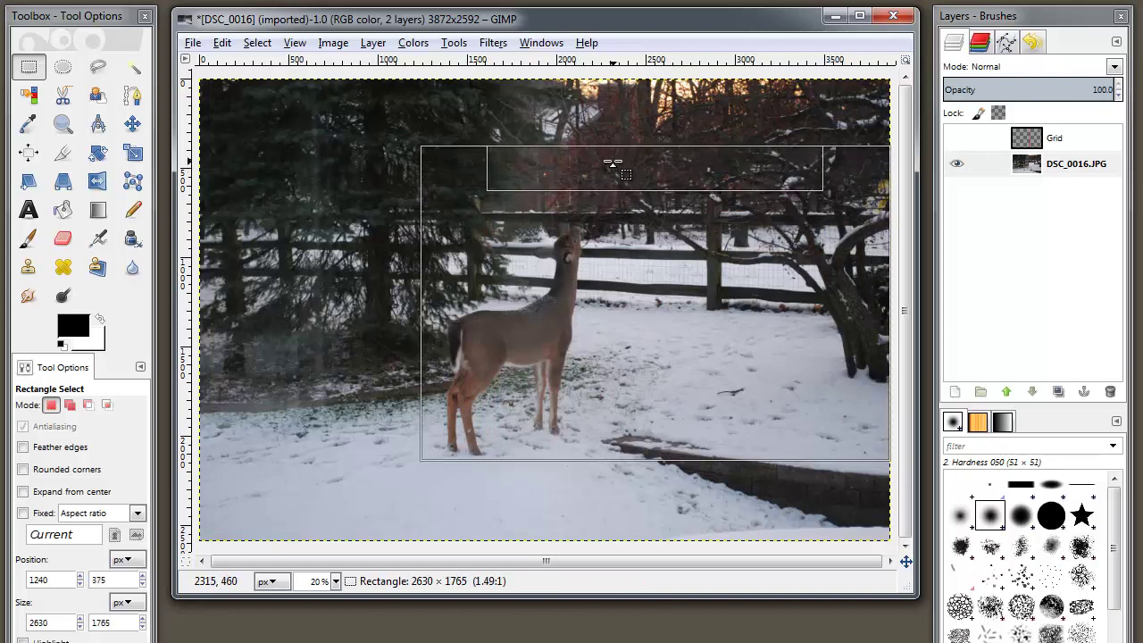
drag(613, 165, 613, 162)
drag(589, 435, 592, 441)
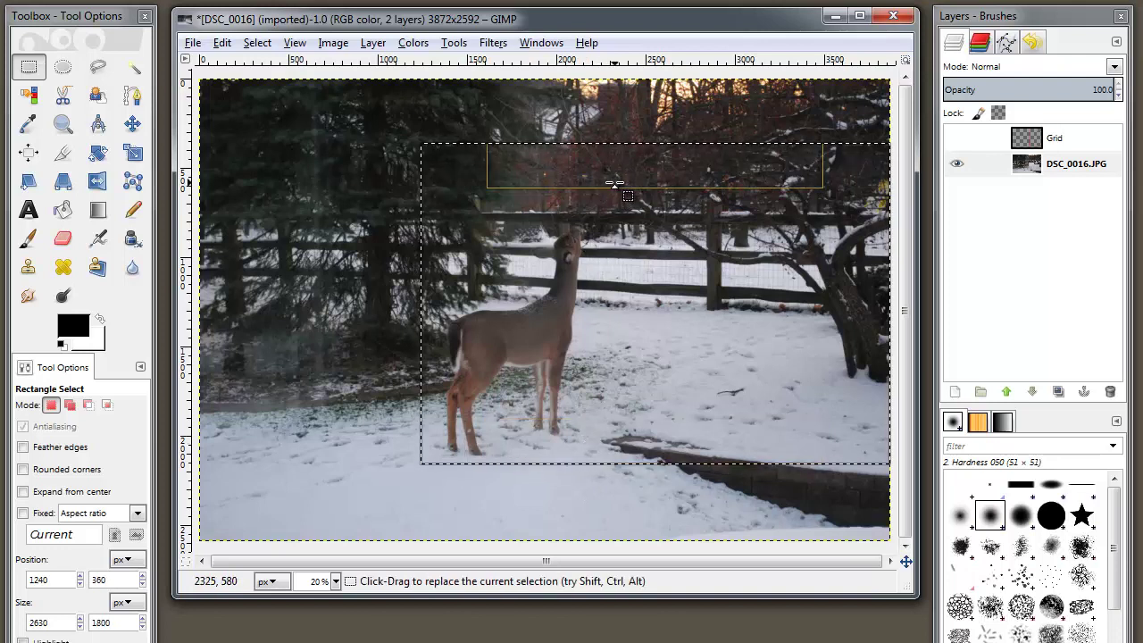
drag(606, 172, 604, 165)
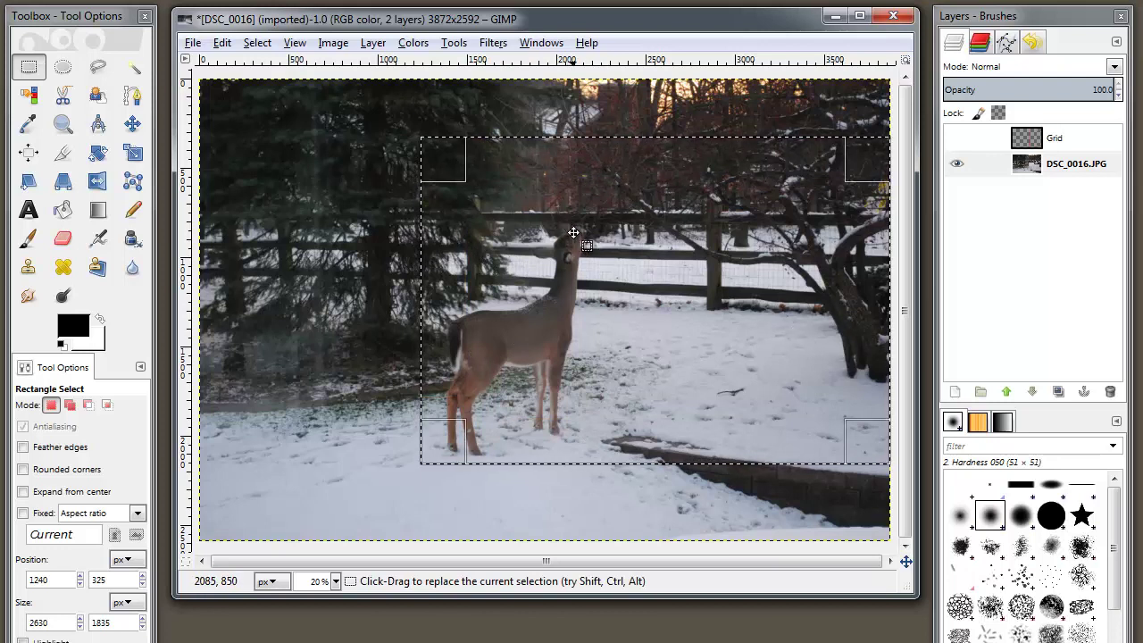
drag(608, 153, 608, 156)
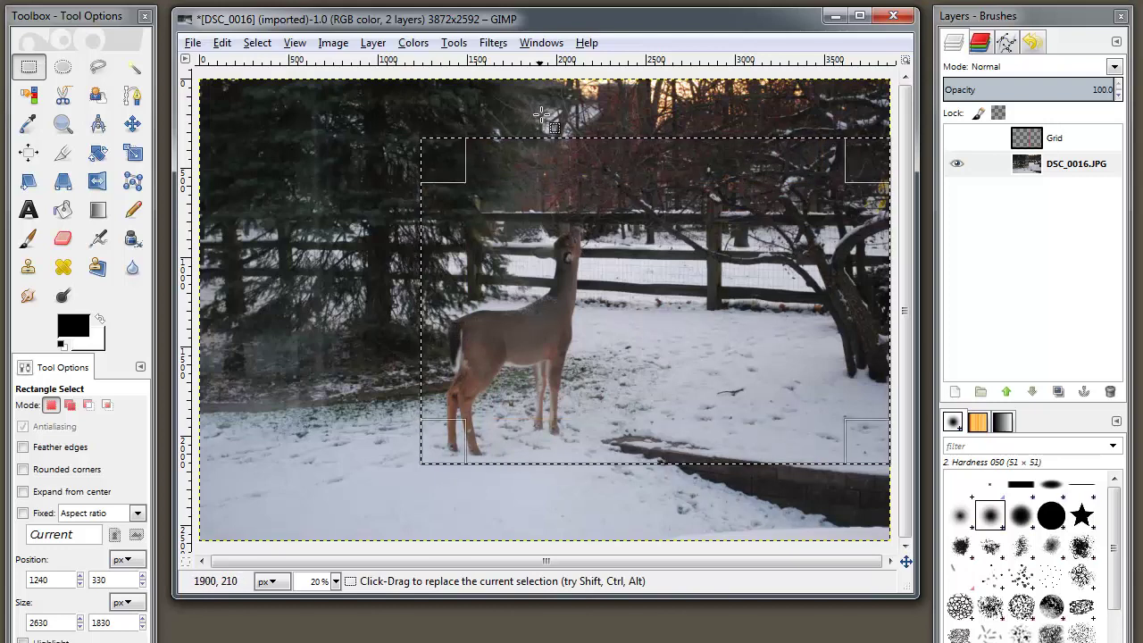
Step: Extend the selection's left edge behind the deer until the selection is about 2765 px wide
drag(438, 293, 424, 295)
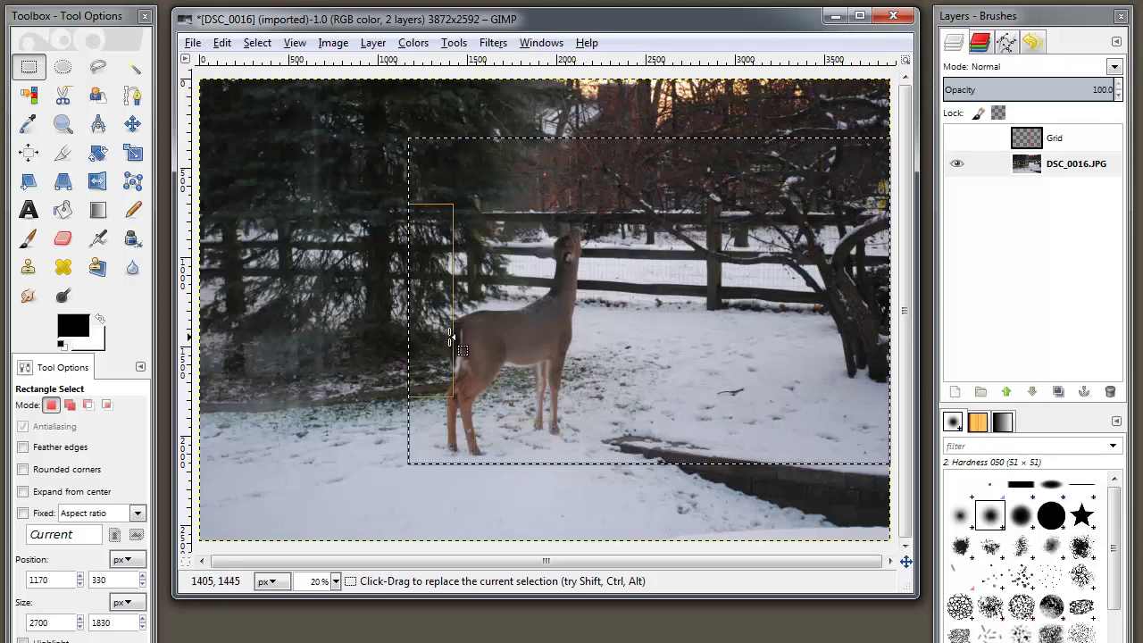
drag(423, 320, 417, 322)
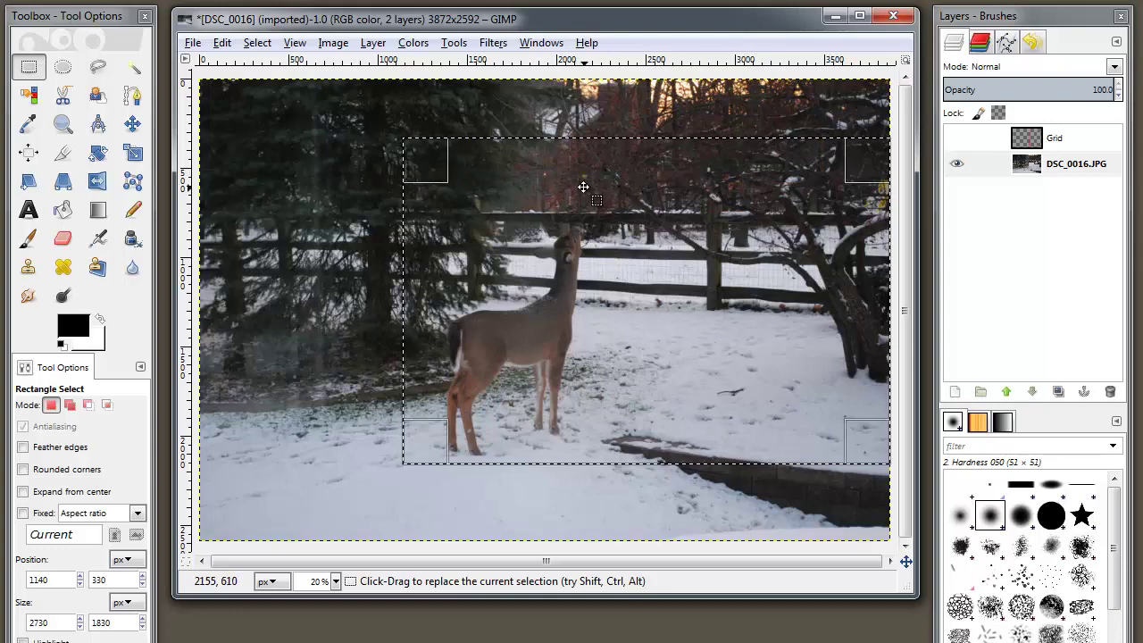
drag(427, 307, 416, 306)
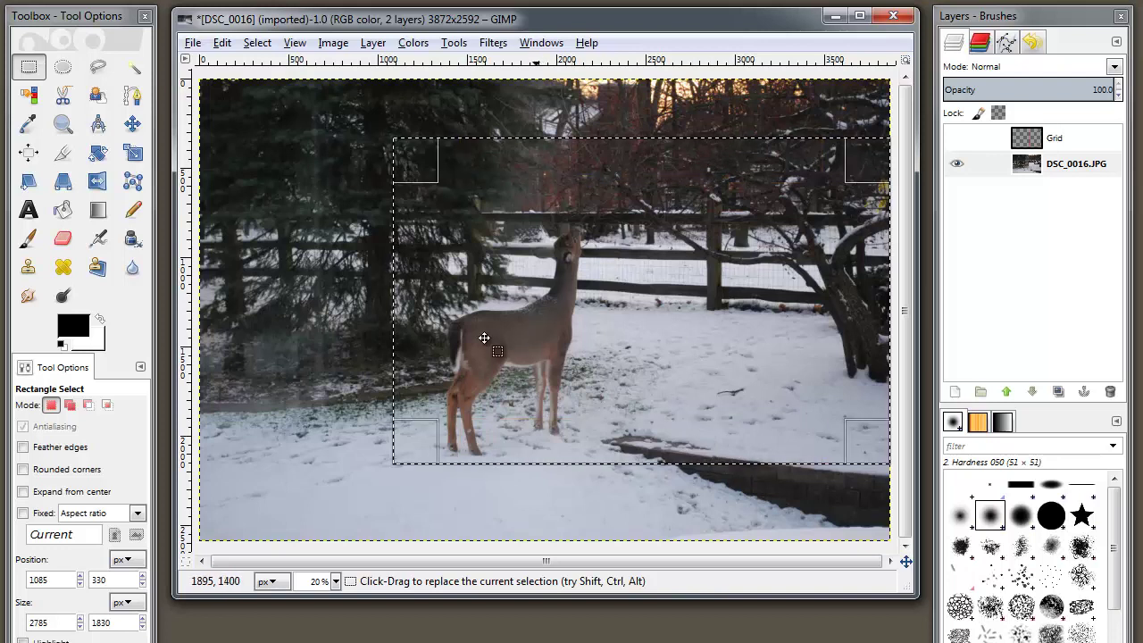
drag(413, 311, 416, 312)
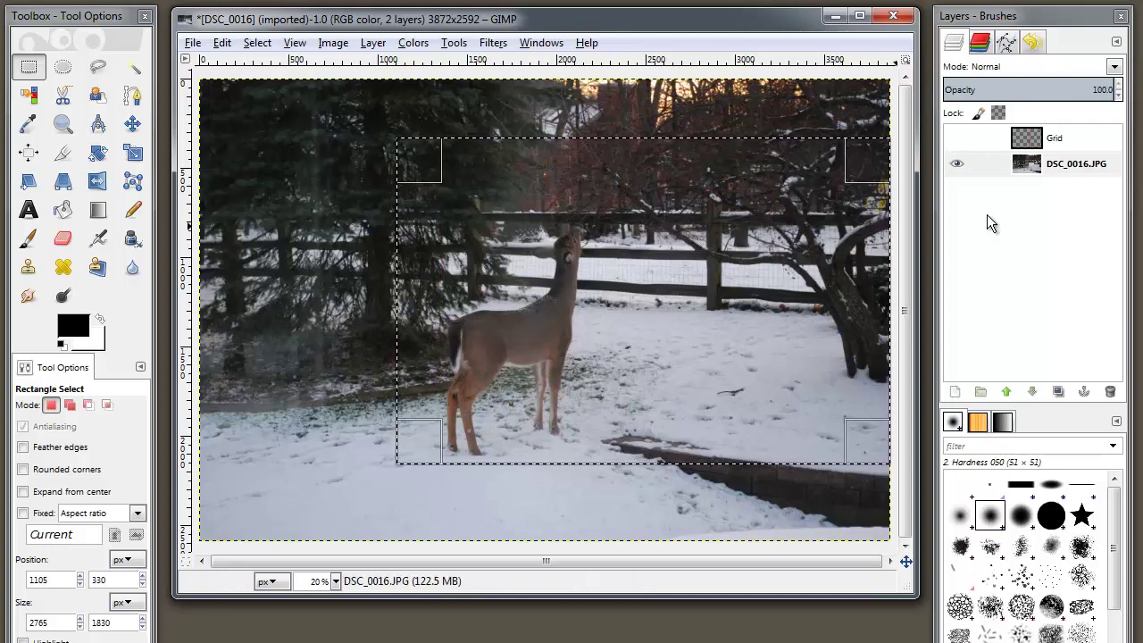
Step: Show the Grid layer, move it about 975 px right and 5 px down over the new selection, and reactivate the DSC_0016.JPG layer
click(956, 137)
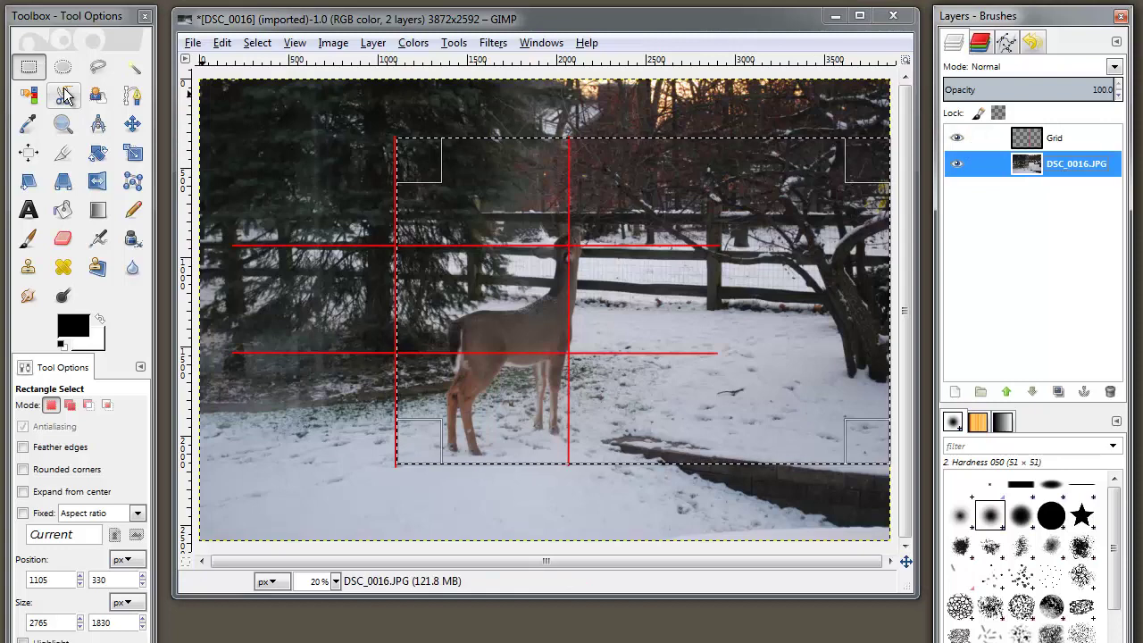
click(132, 125)
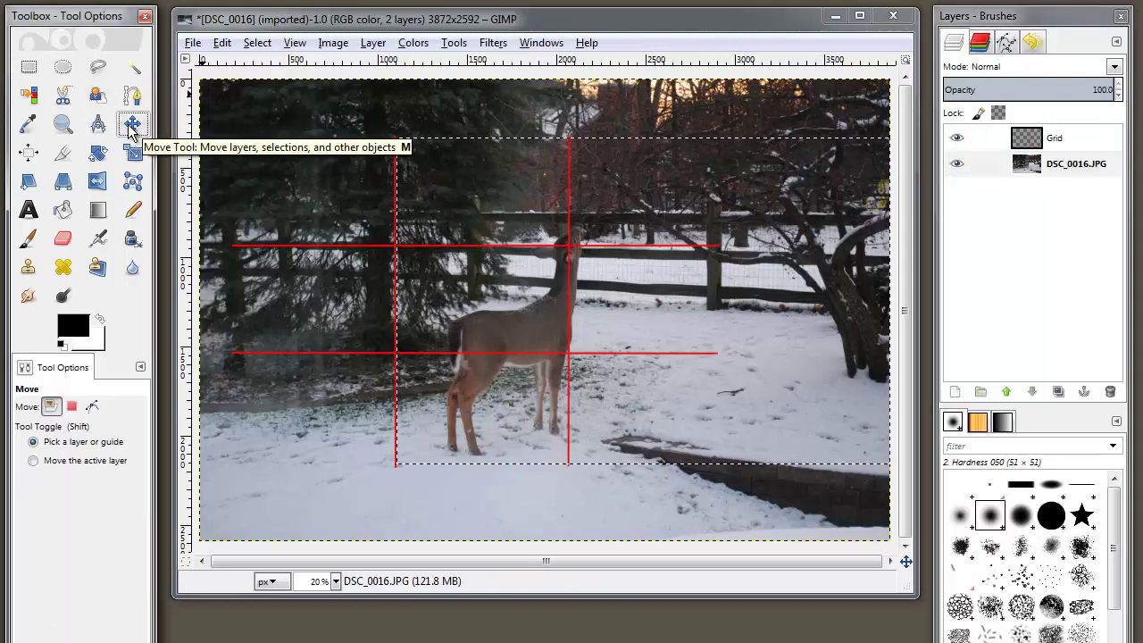
click(1087, 143)
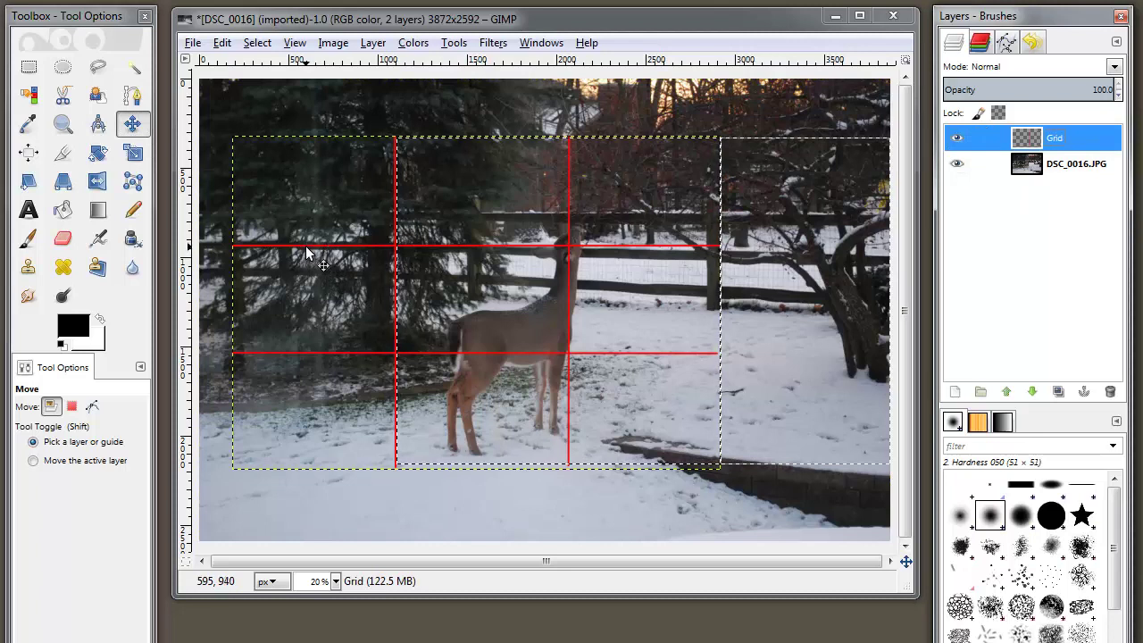
drag(306, 254, 480, 248)
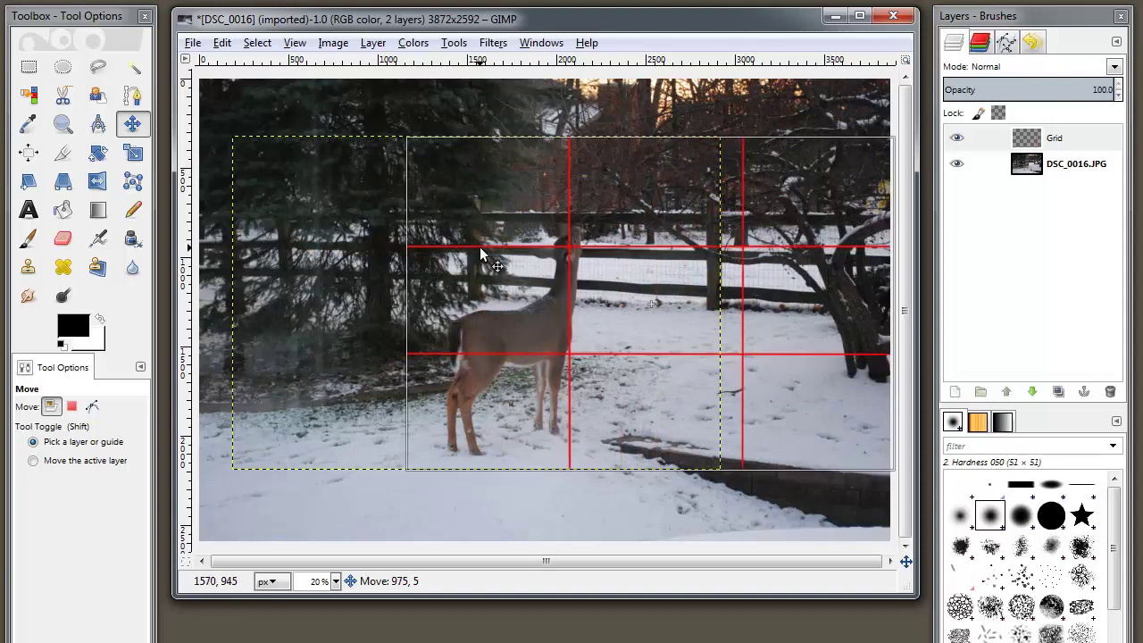
drag(479, 246, 480, 247)
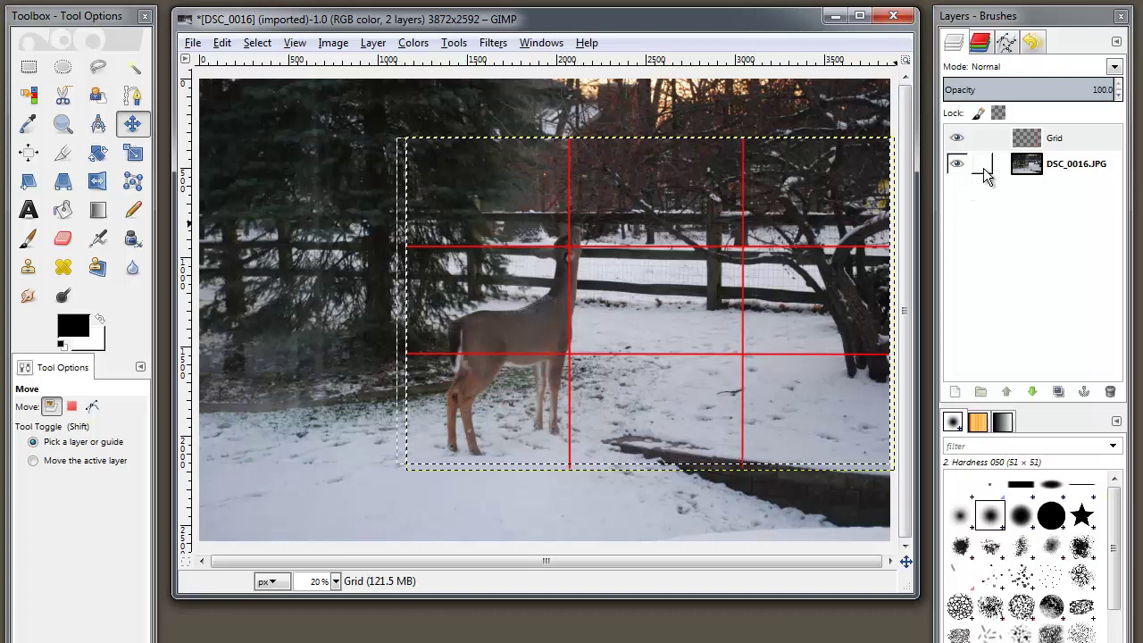
click(1060, 167)
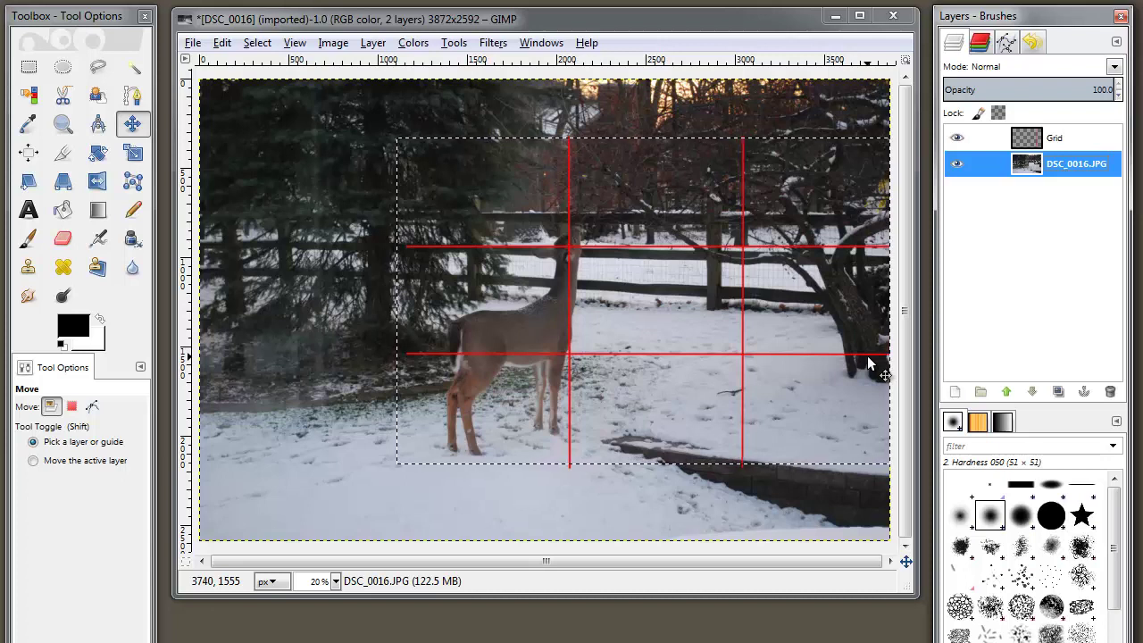
Step: Hide the Grid layer and crop the image to the current selection around the deer
click(957, 138)
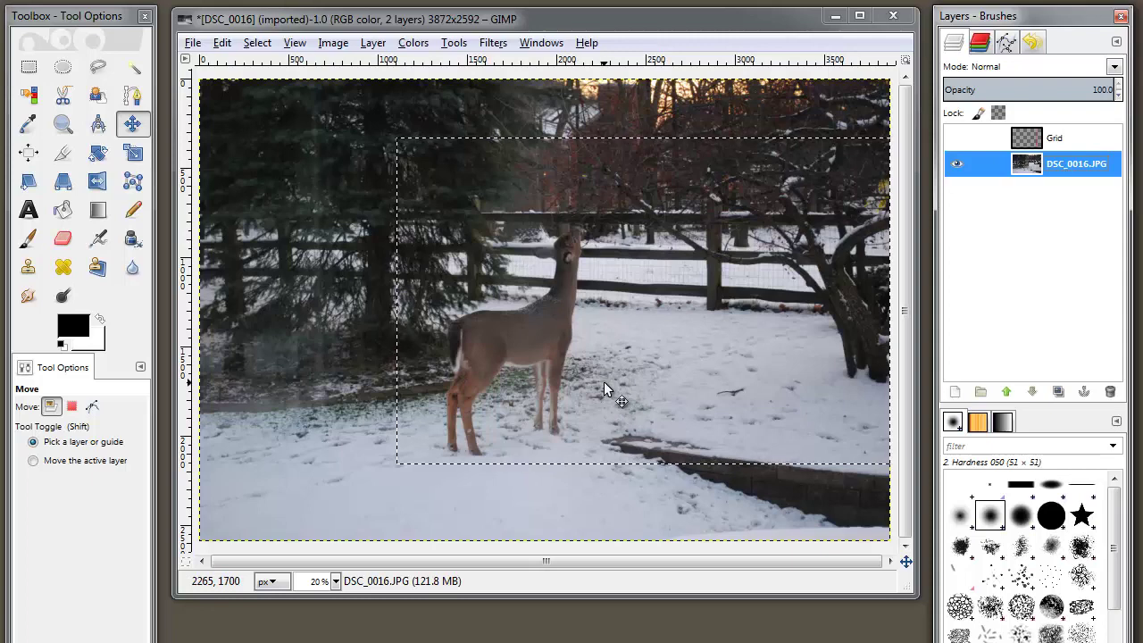
click(332, 44)
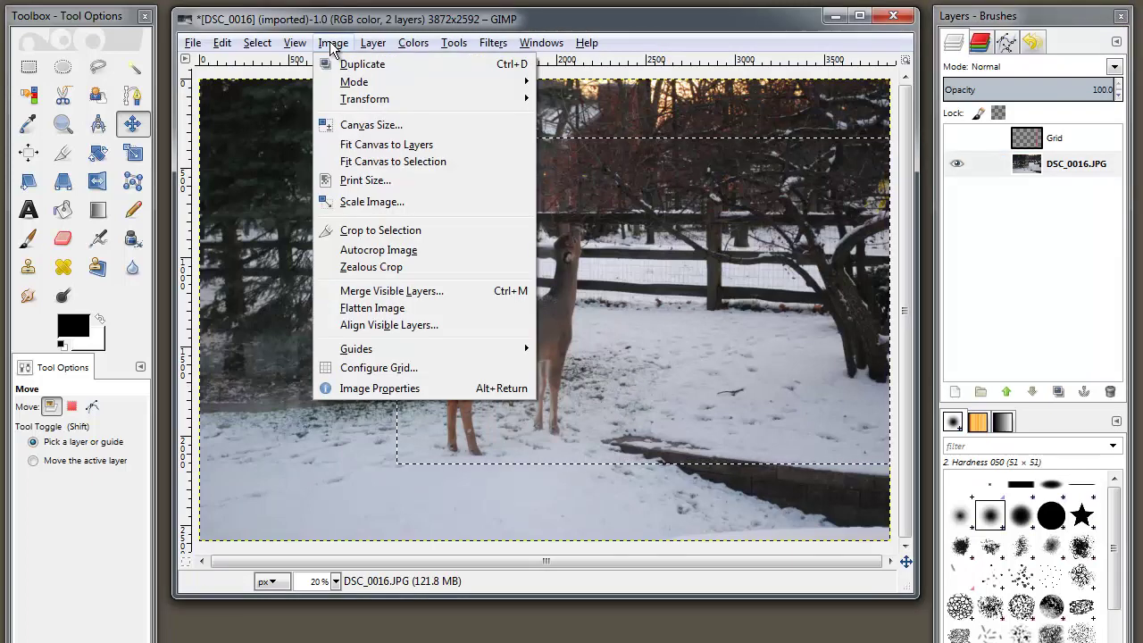
click(394, 230)
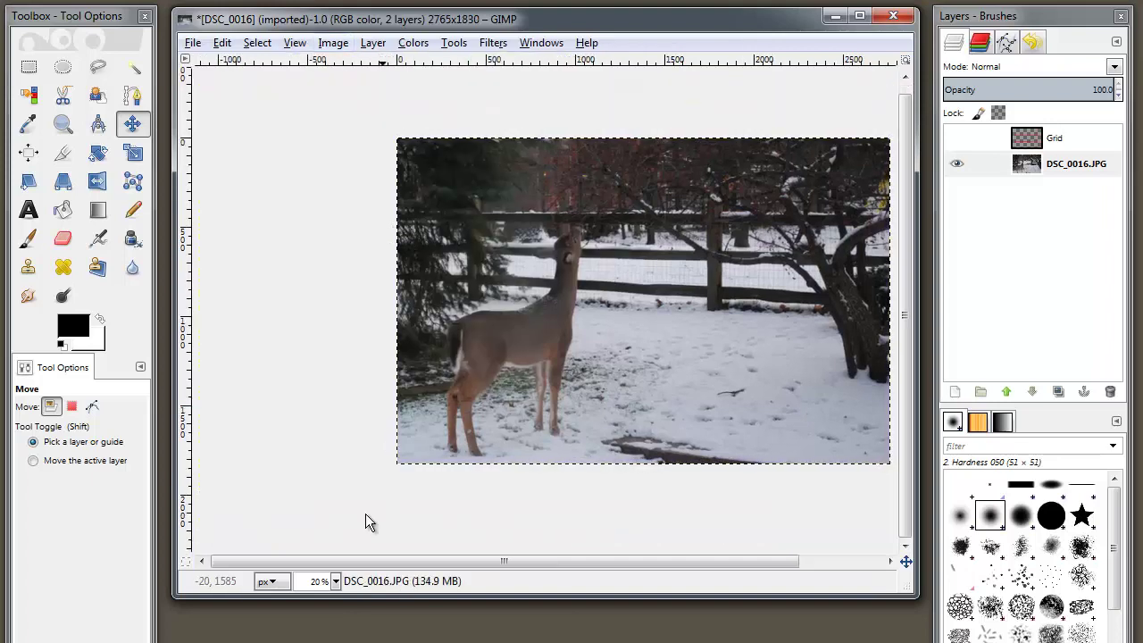
Step: Set the zoom of the cropped photo to 27 %
click(335, 582)
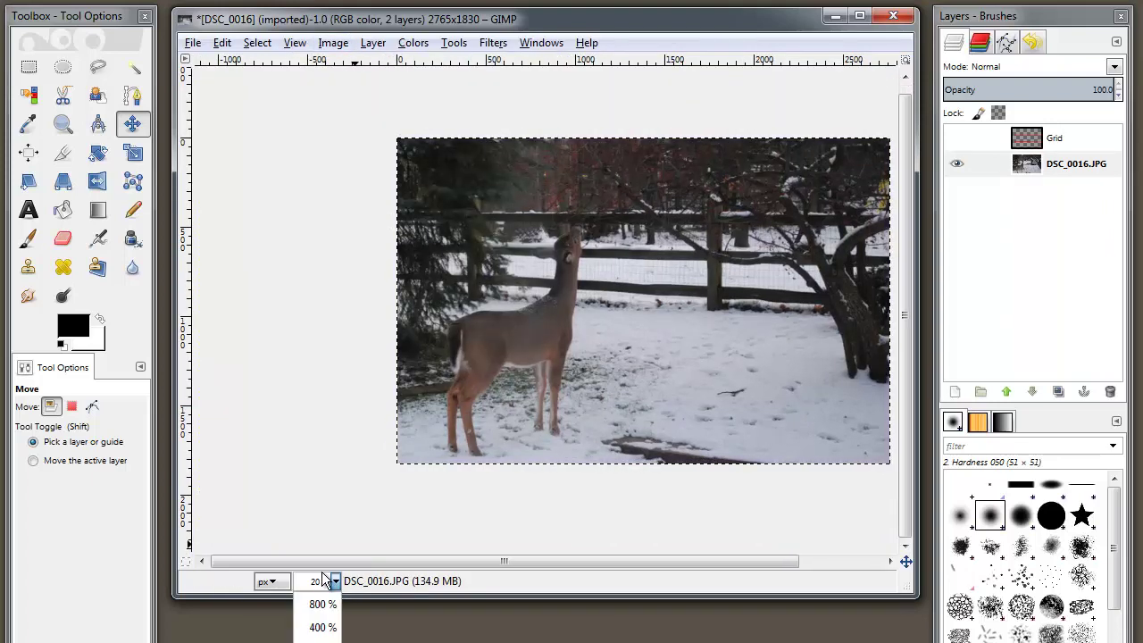
click(319, 580)
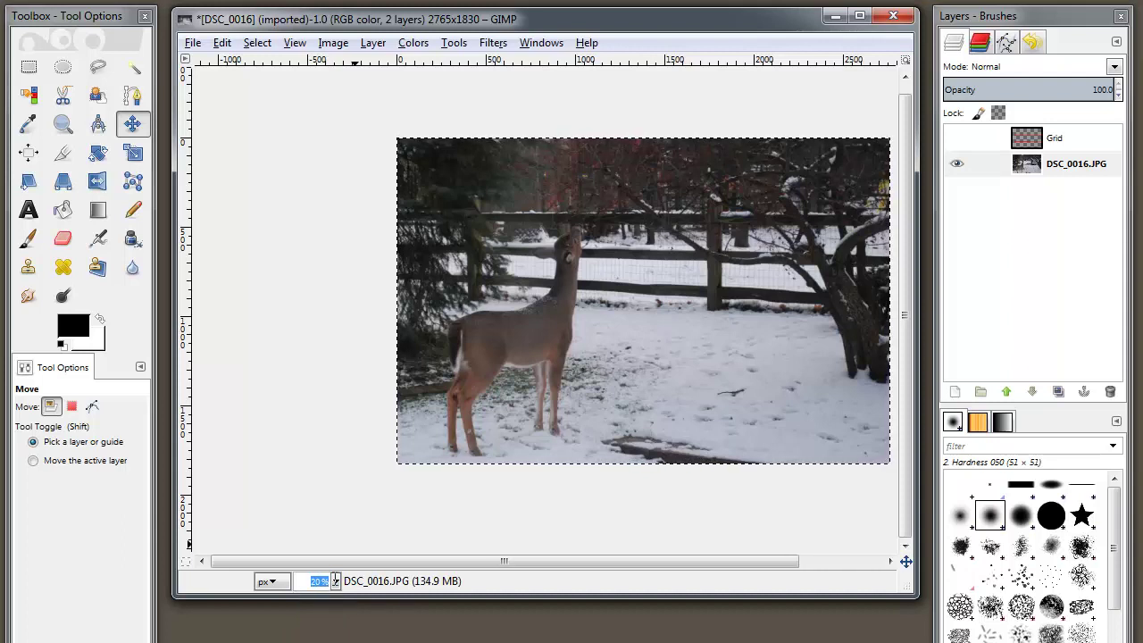
click(336, 581)
text(27)
key(Return)
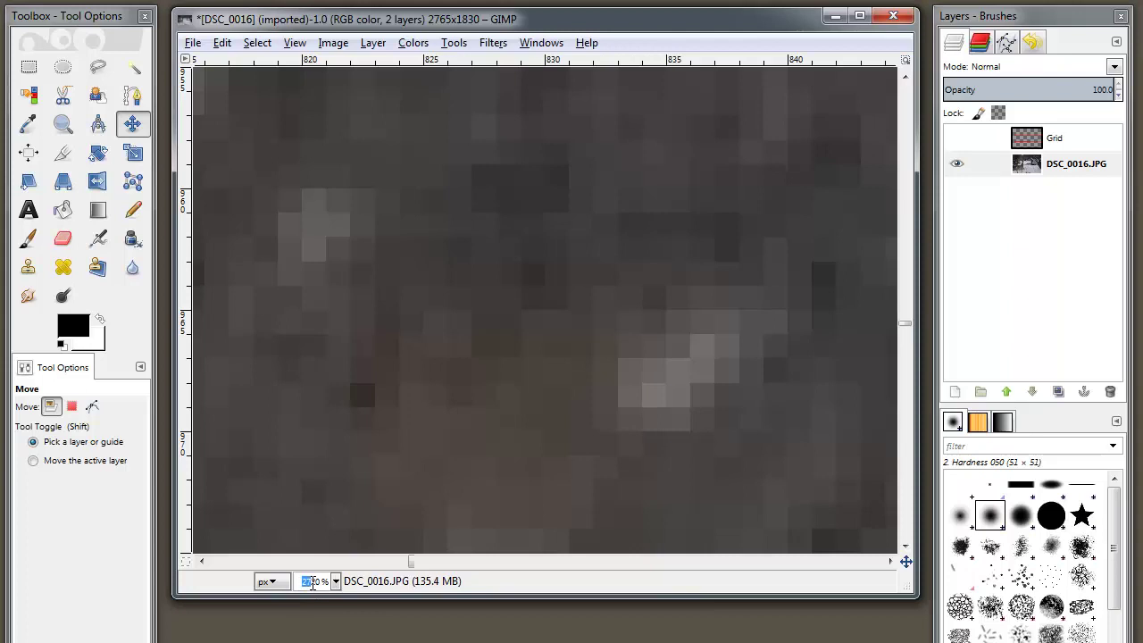
drag(313, 583, 343, 584)
text(27)
key(Return)
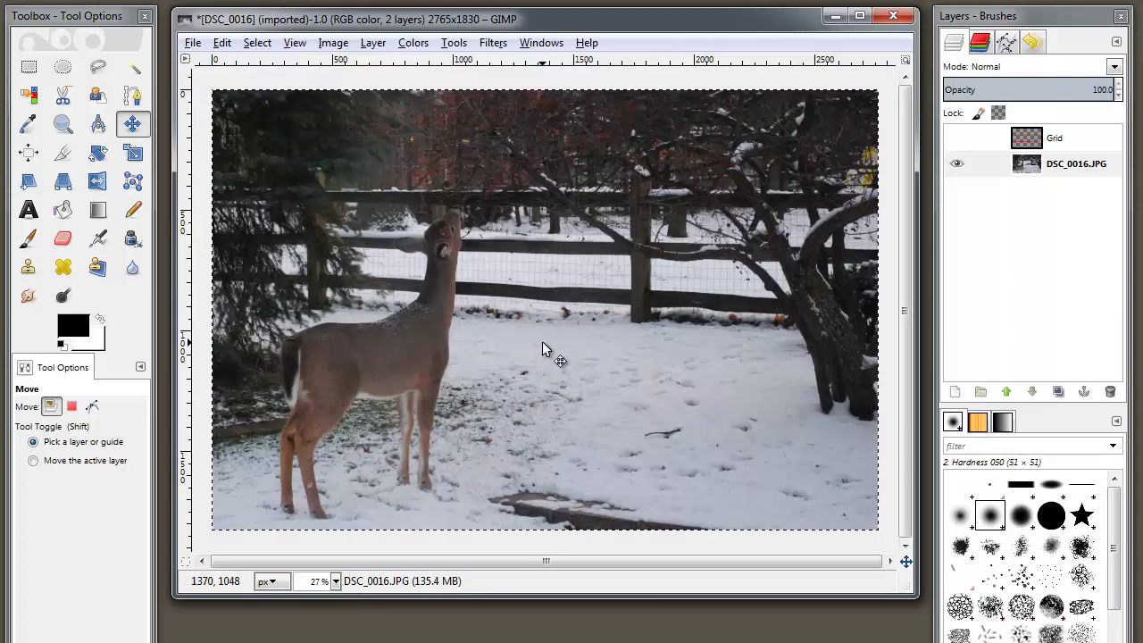
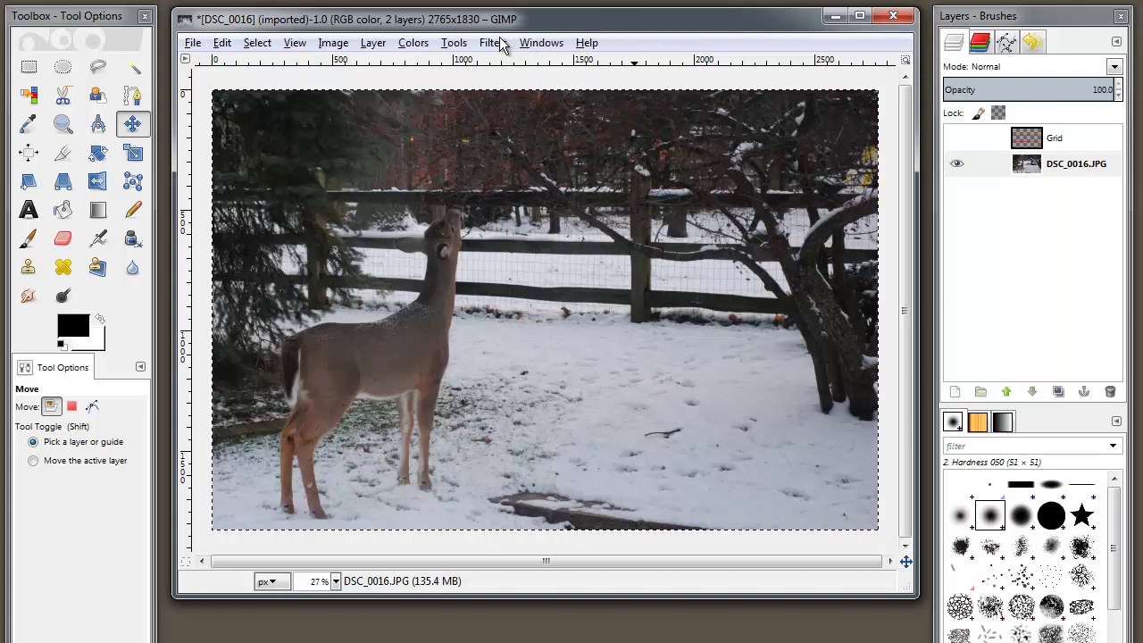
Step: Open the Levels adjustment for the DSC_0016.JPG layer and move its dialog away from the deer
click(414, 47)
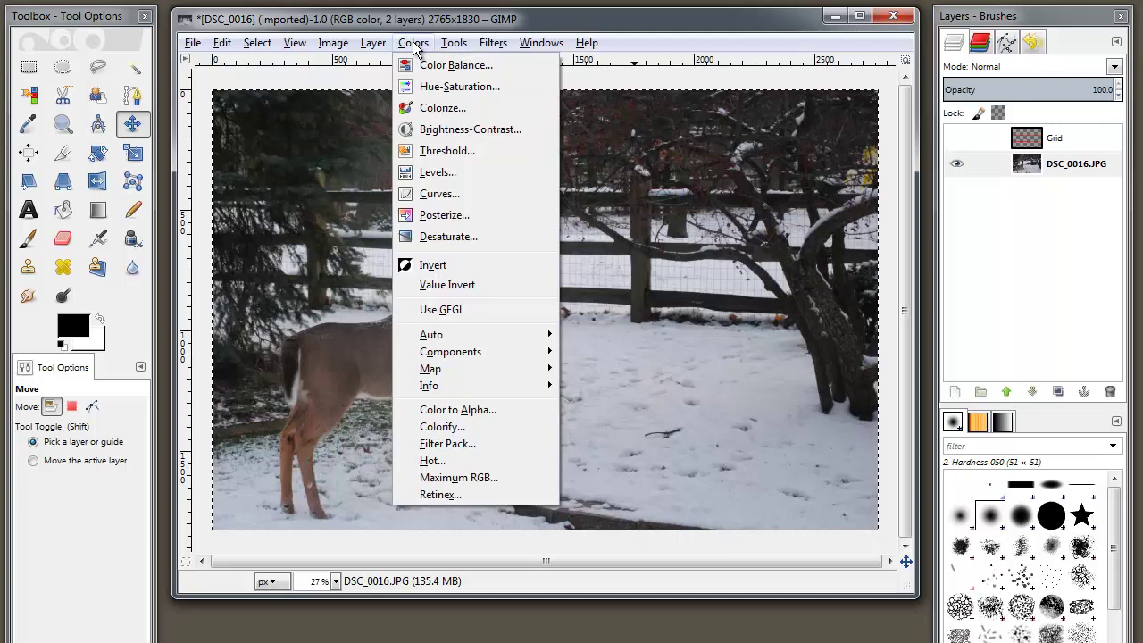
click(429, 174)
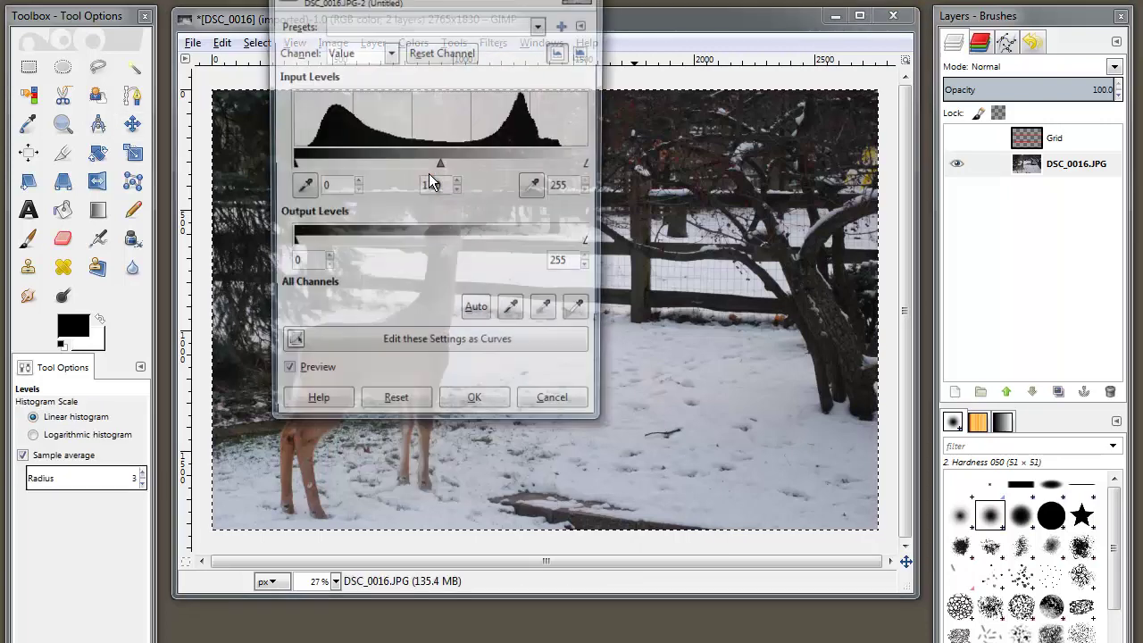
drag(397, 2, 912, 31)
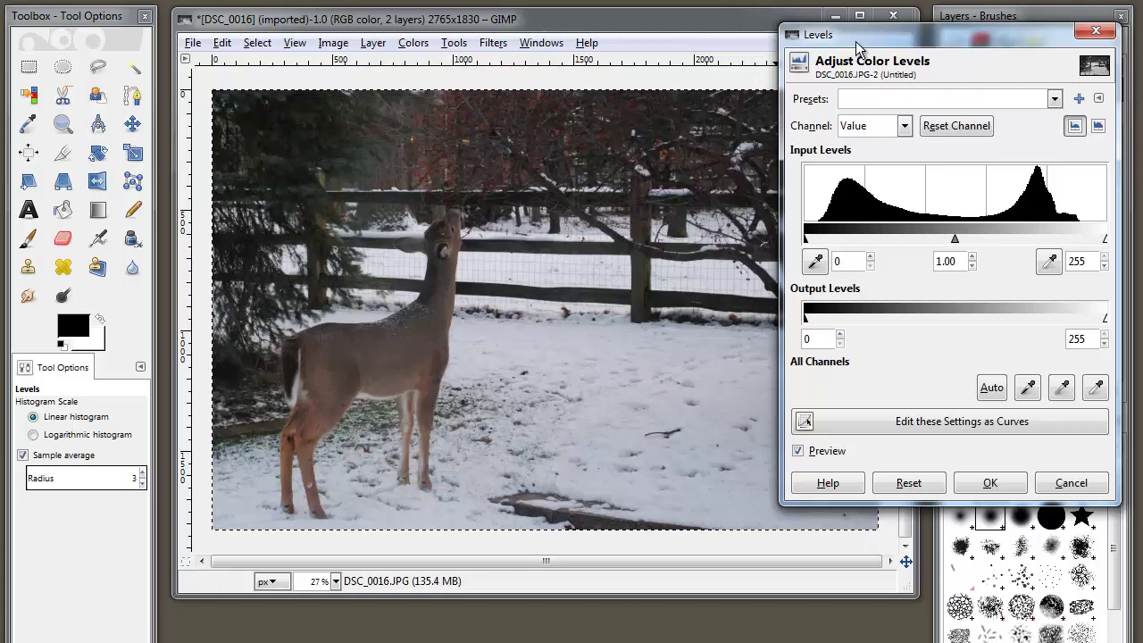
drag(858, 47, 813, 453)
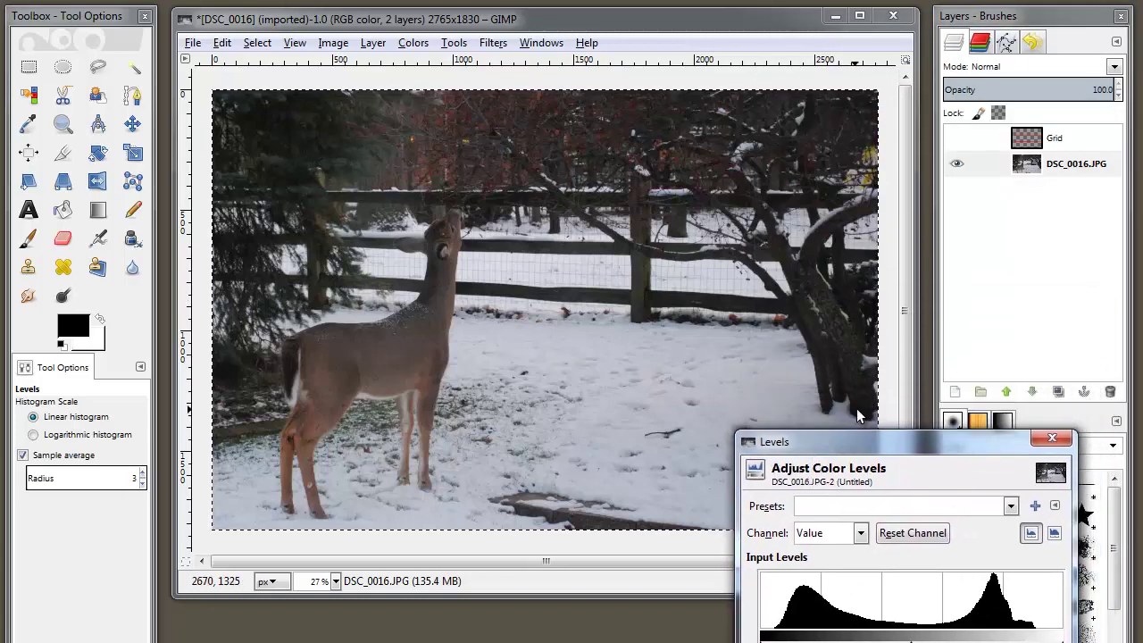
drag(882, 444, 930, 27)
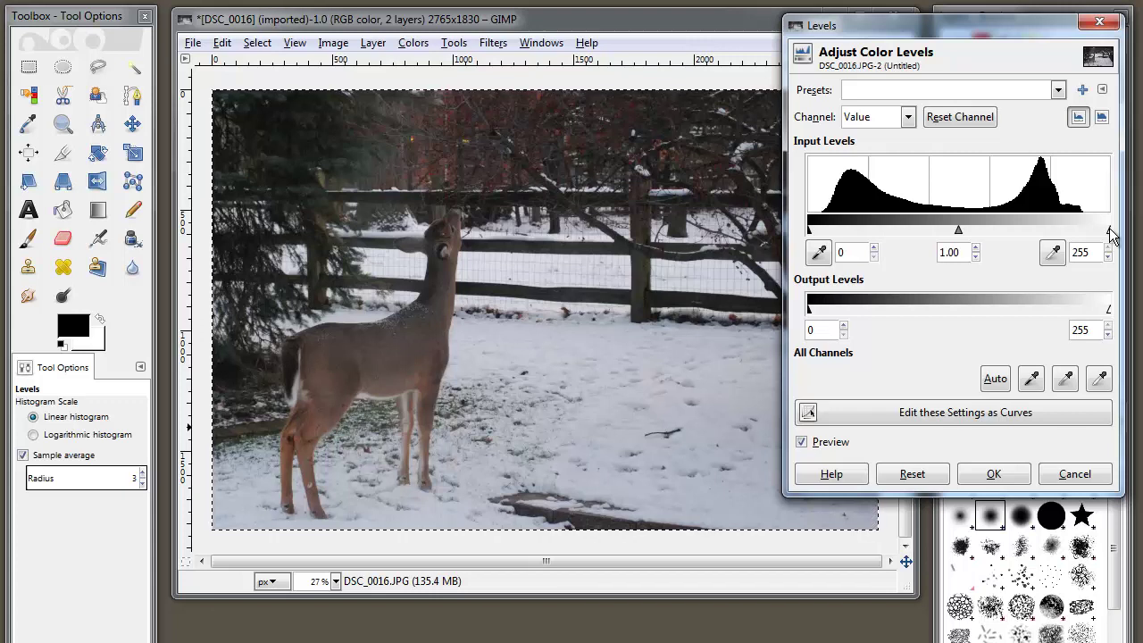
Step: Try Value input levels with the white point at 234 and the black point at 11, and reset the adjustment
drag(1111, 234, 1087, 234)
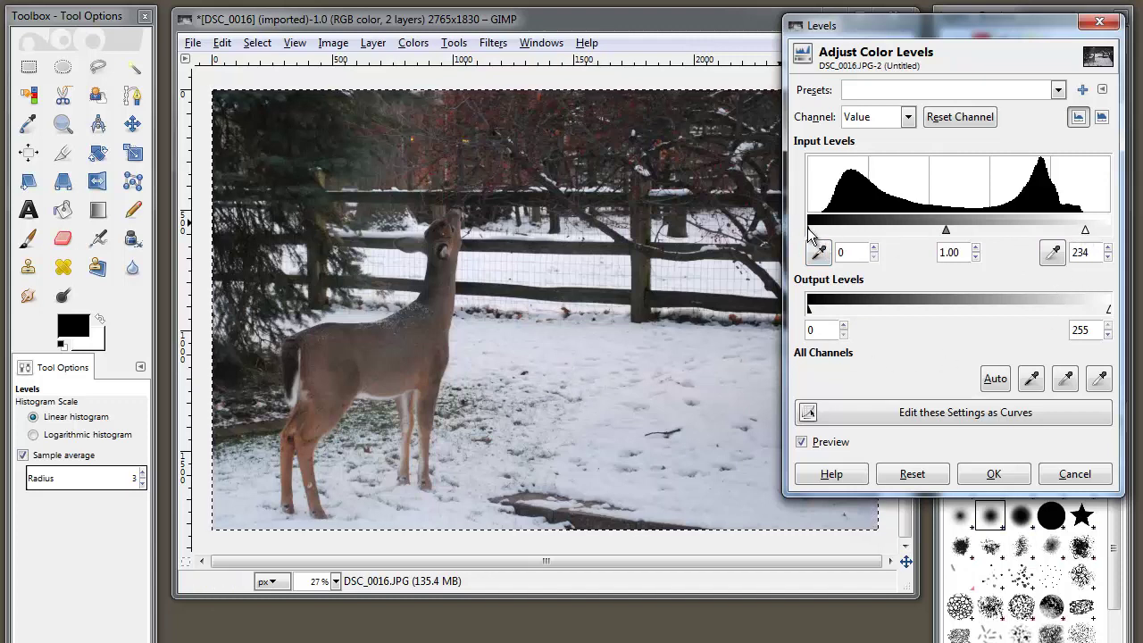
drag(810, 234, 823, 236)
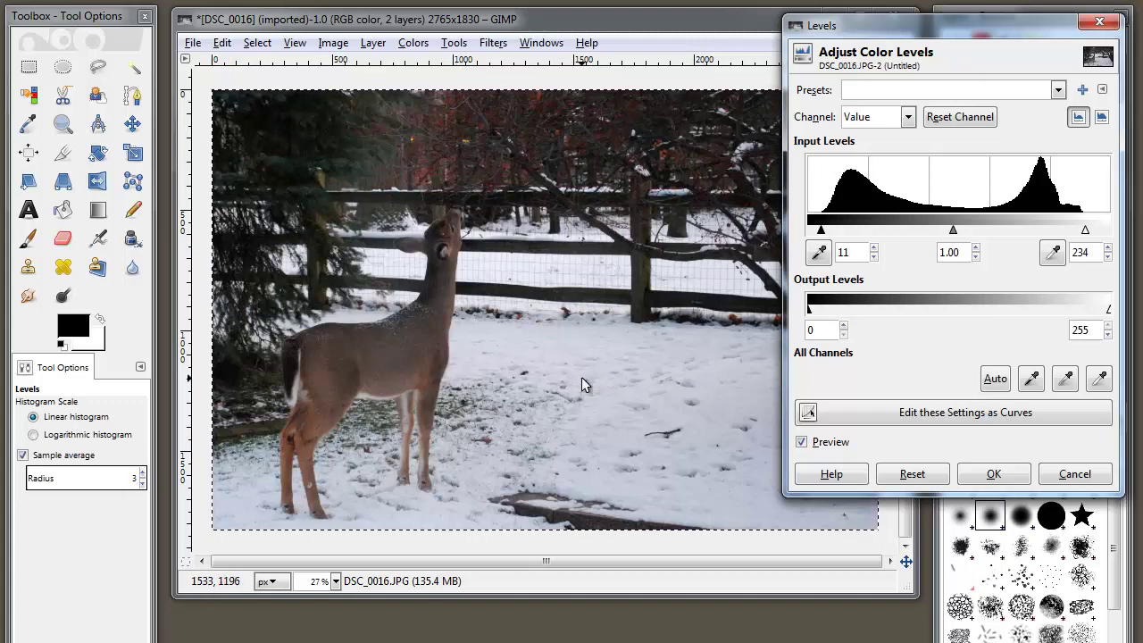
drag(928, 33, 948, 24)
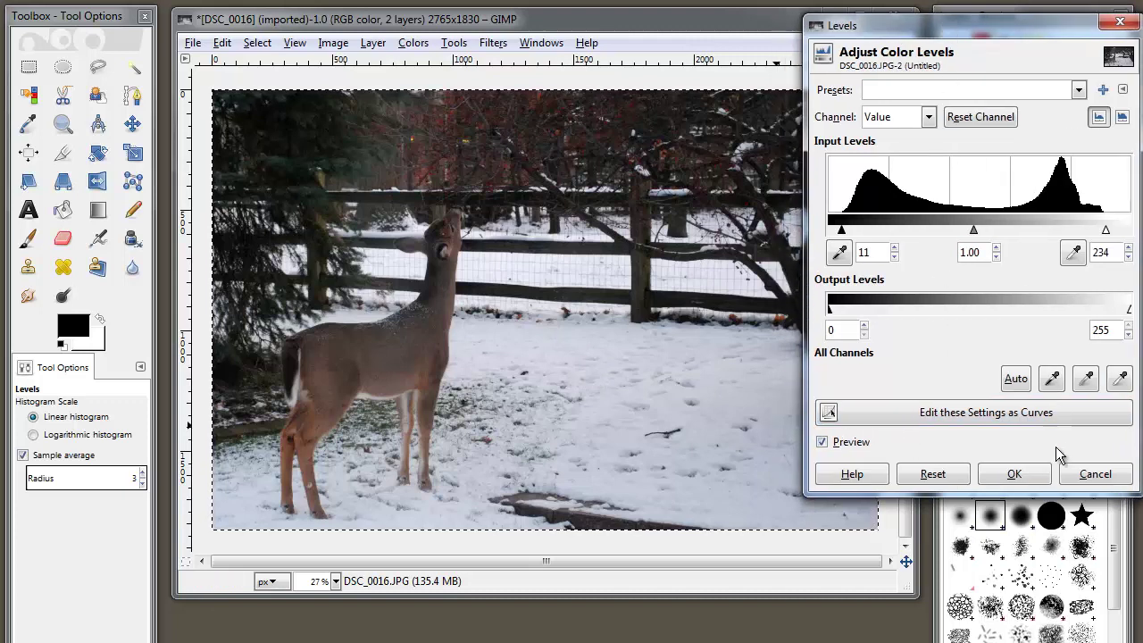
click(947, 478)
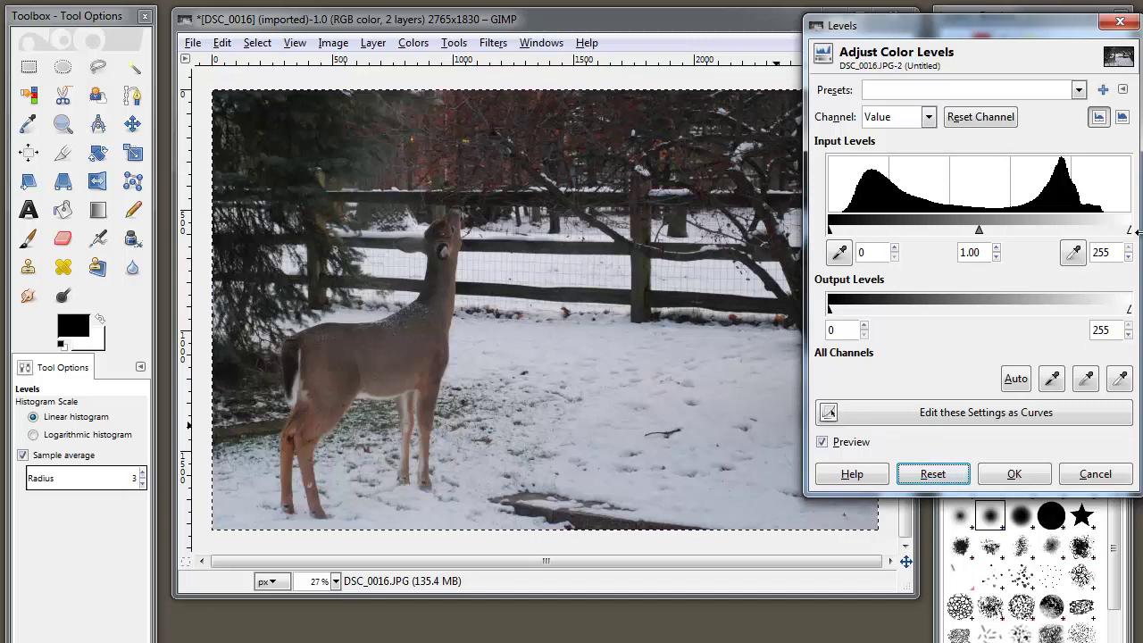
Step: Try the Value white point at 200, readjust the input range to 11–234, and reset all levels
drag(1129, 234, 1065, 230)
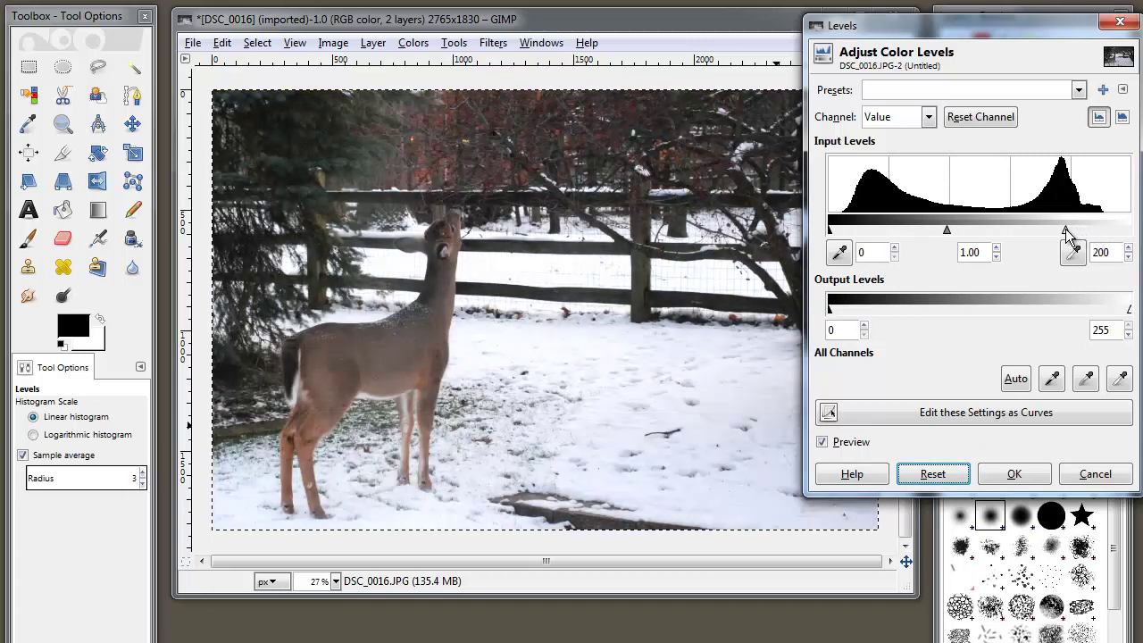
drag(1066, 229, 1106, 233)
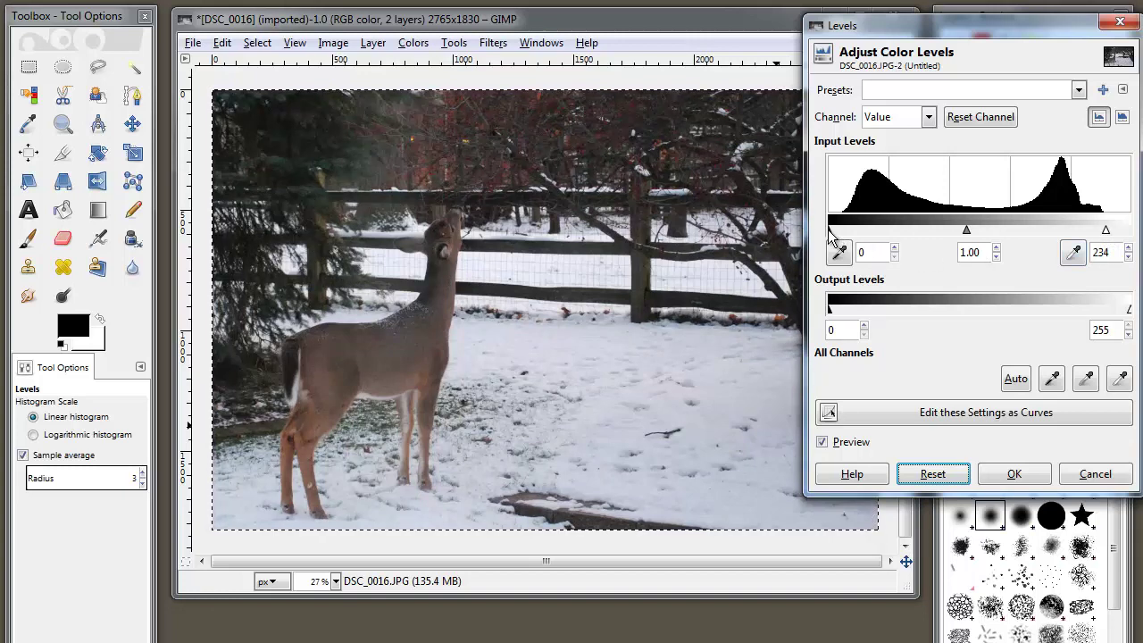
drag(829, 232, 840, 228)
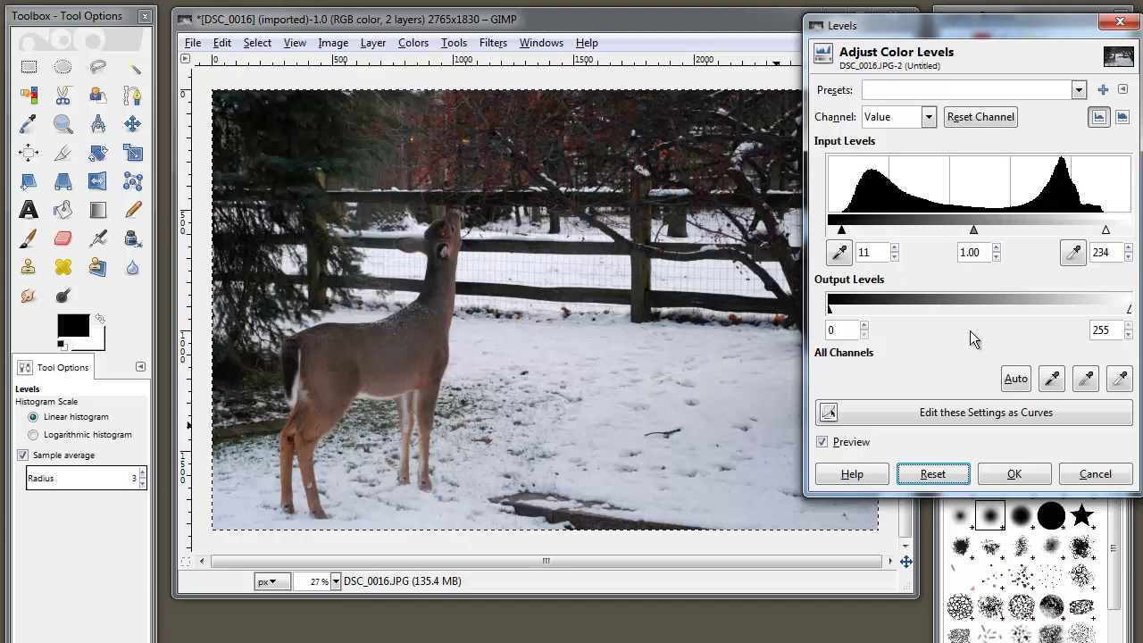
click(940, 479)
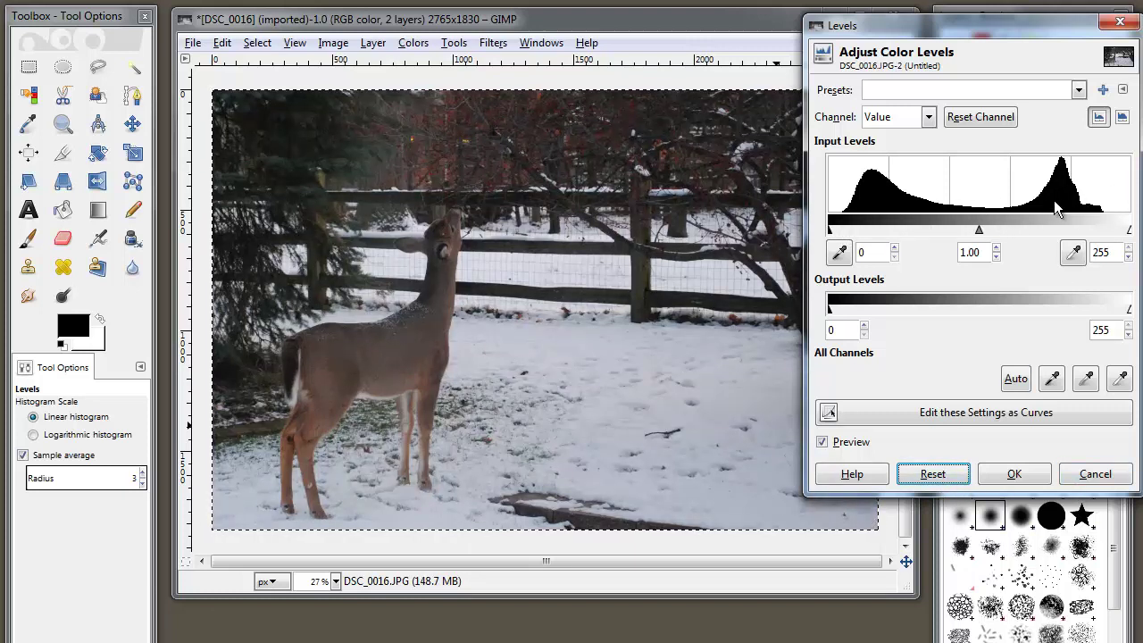
Step: Set the Red channel's input levels to a white point of 223 and a black point of 10
click(930, 118)
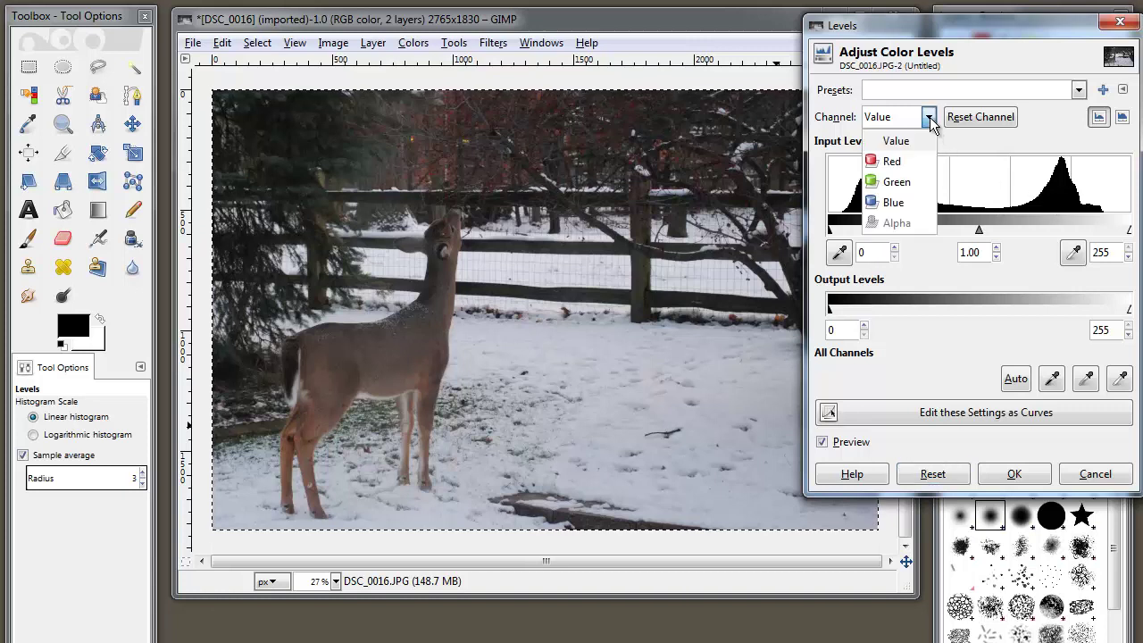
click(898, 163)
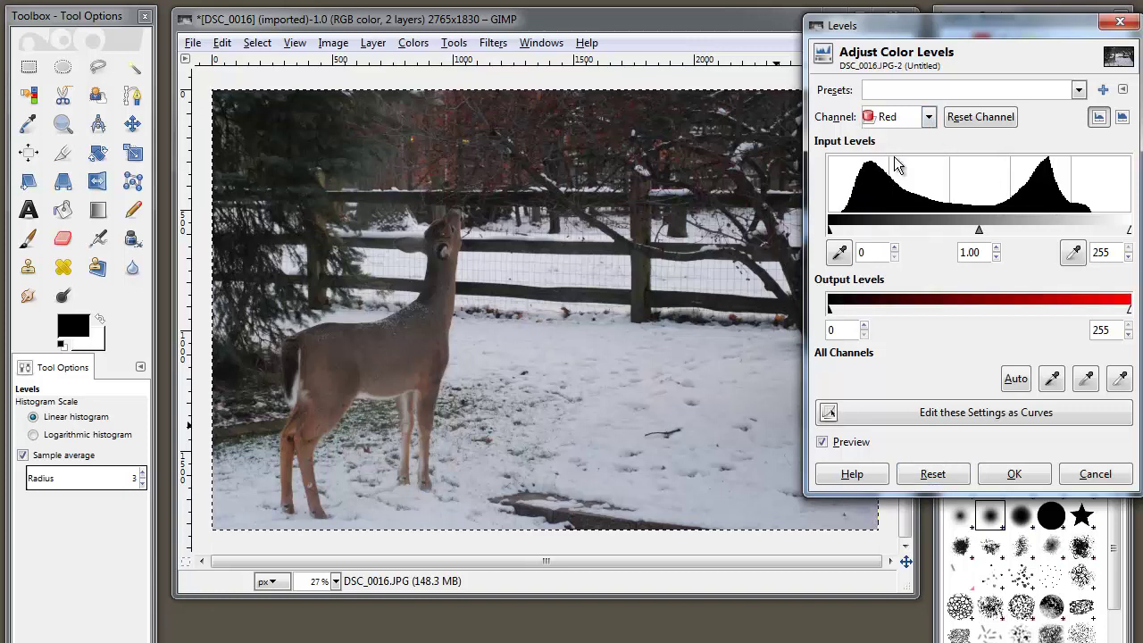
click(929, 118)
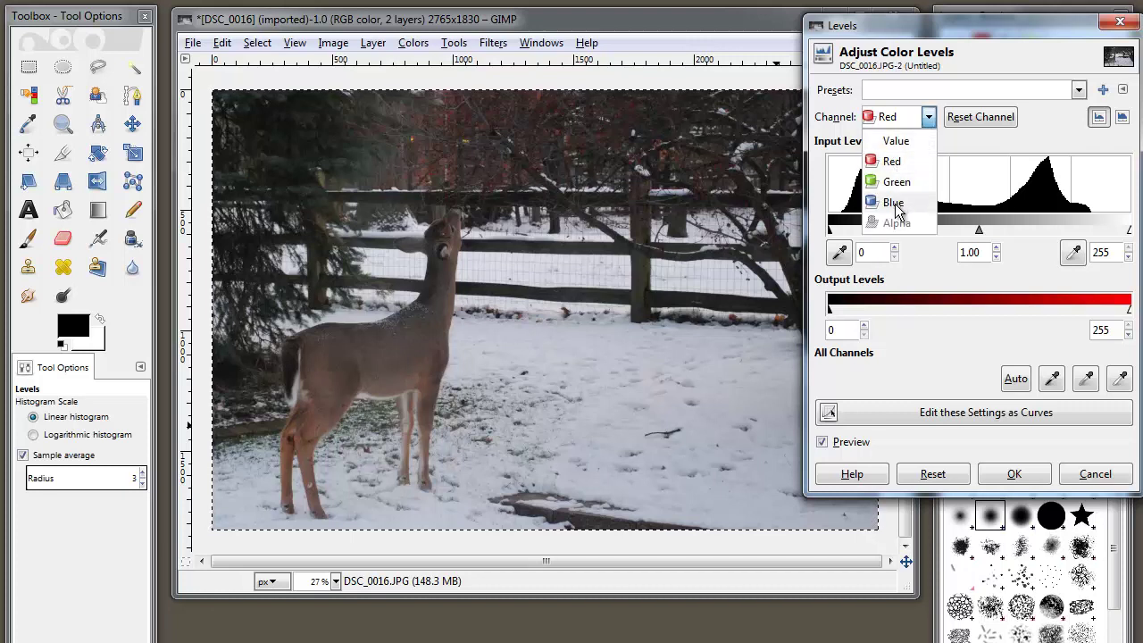
click(891, 162)
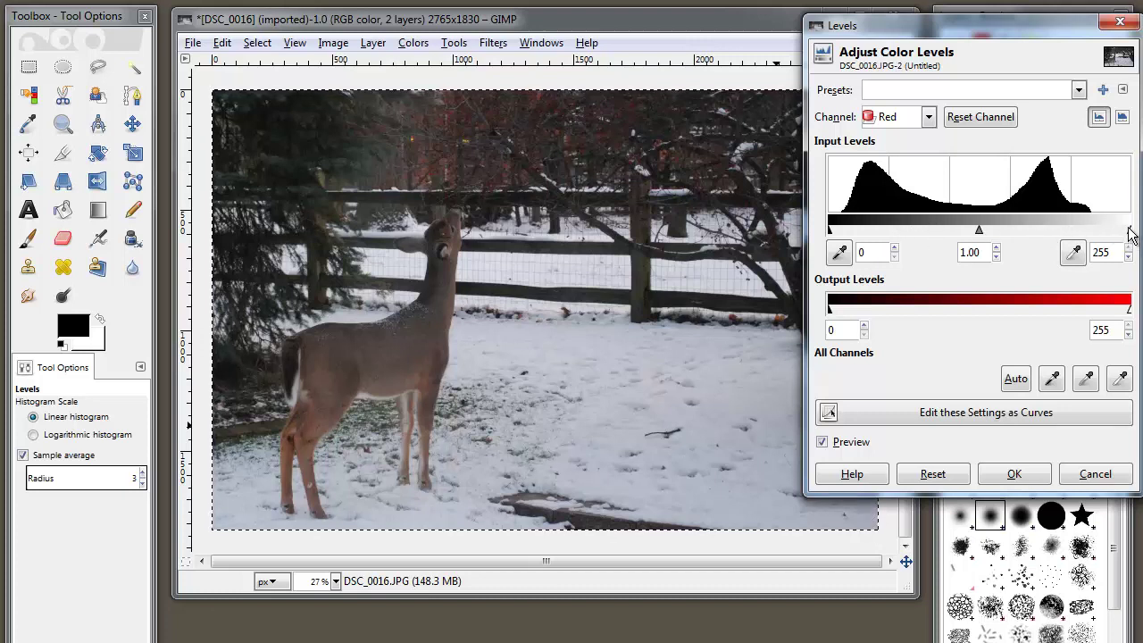
drag(1129, 230, 1092, 229)
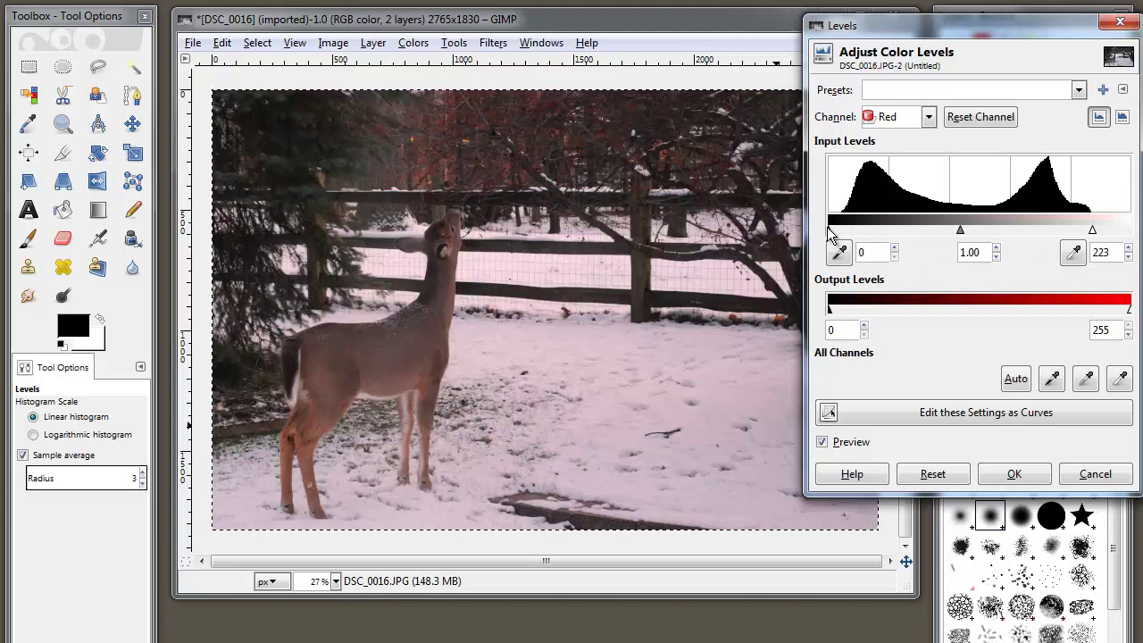
drag(828, 228, 840, 228)
drag(840, 229, 840, 229)
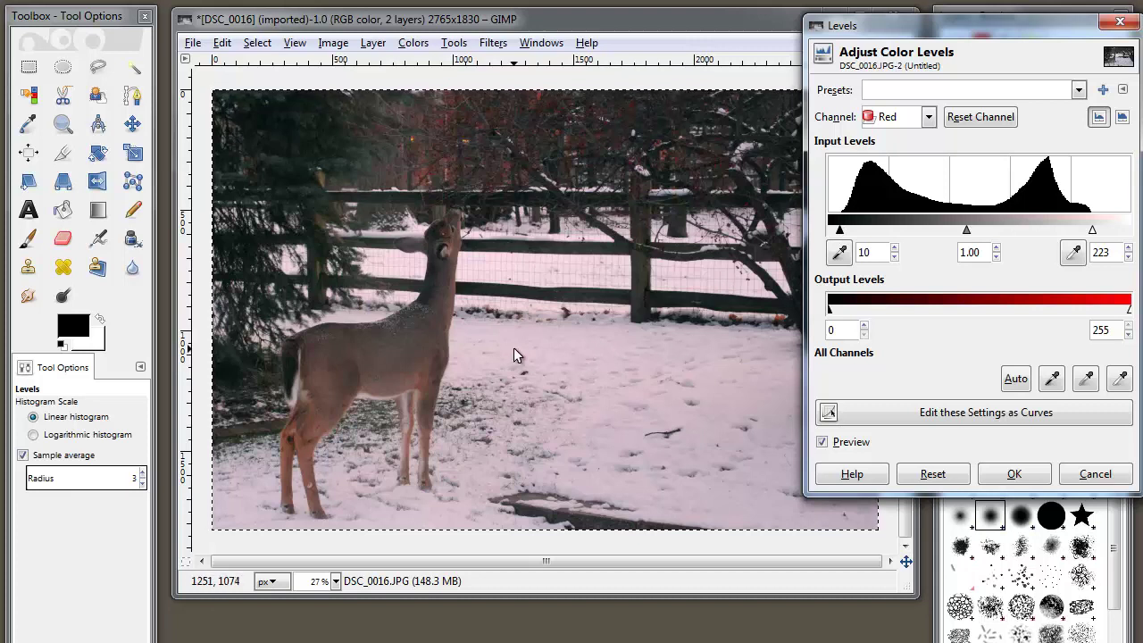
Step: Set the Green channel's input levels to a white point of 223 and a black point of 11
click(929, 117)
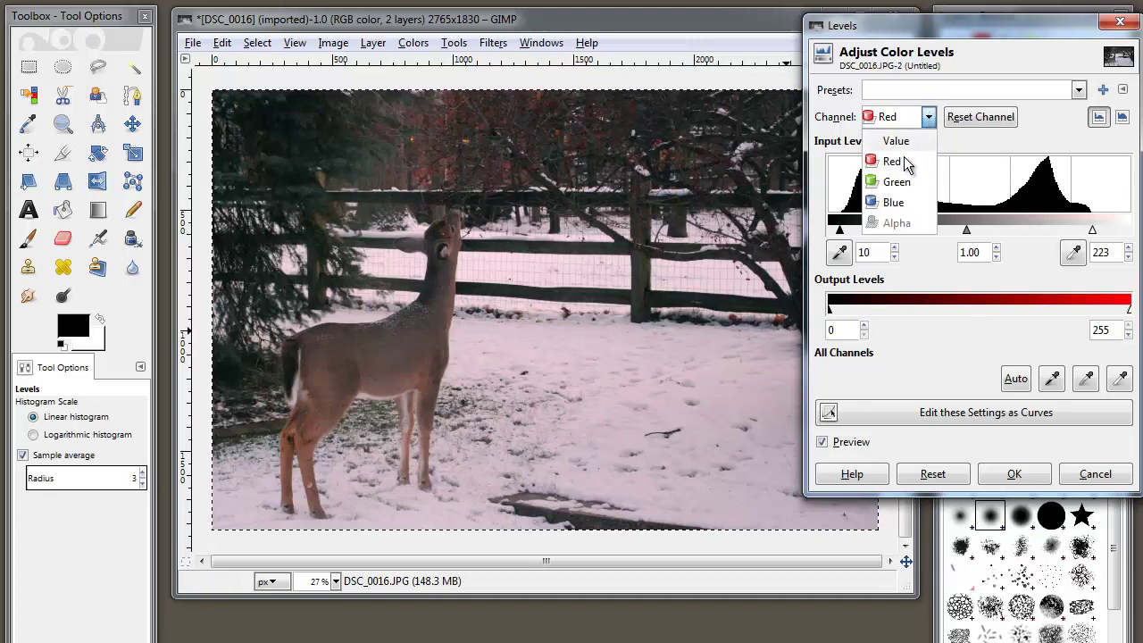
click(898, 182)
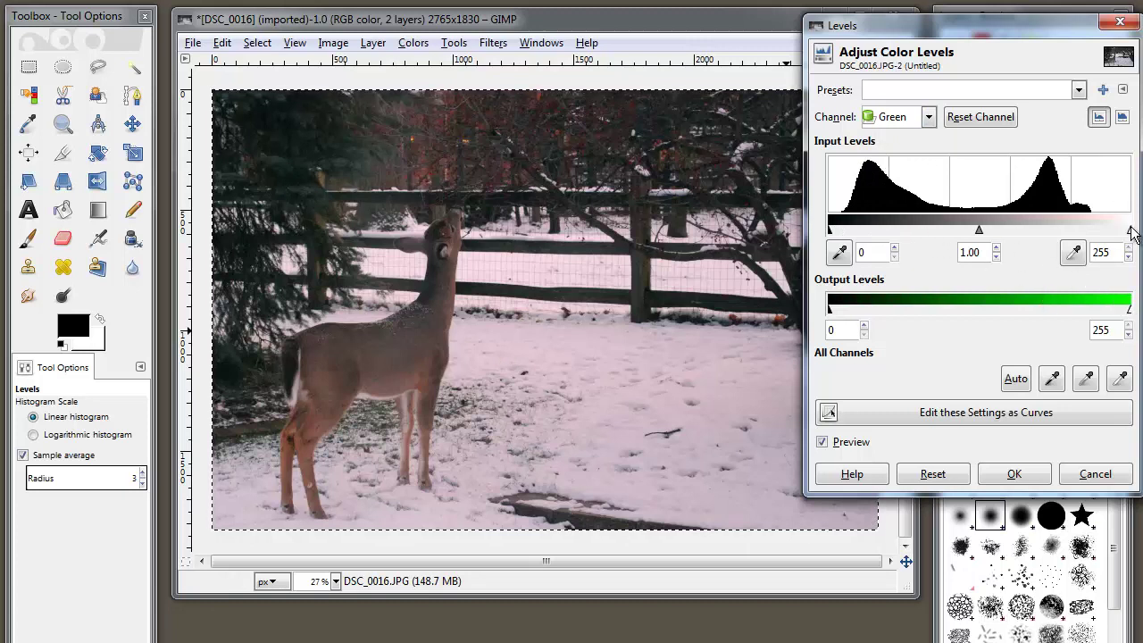
drag(1129, 230, 1093, 234)
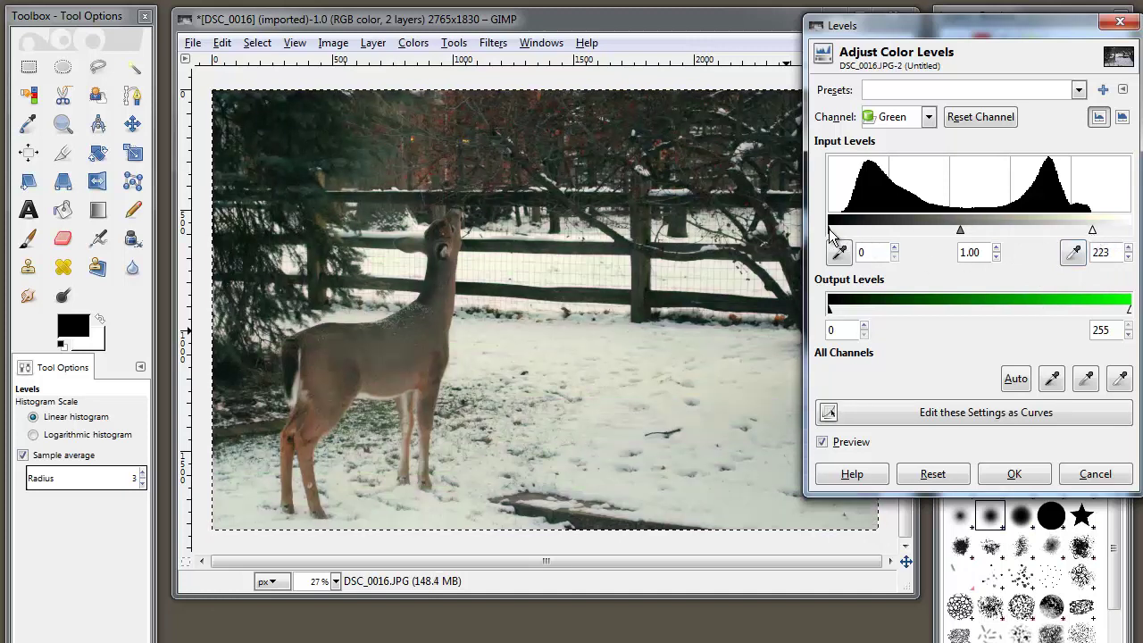
drag(832, 233, 844, 236)
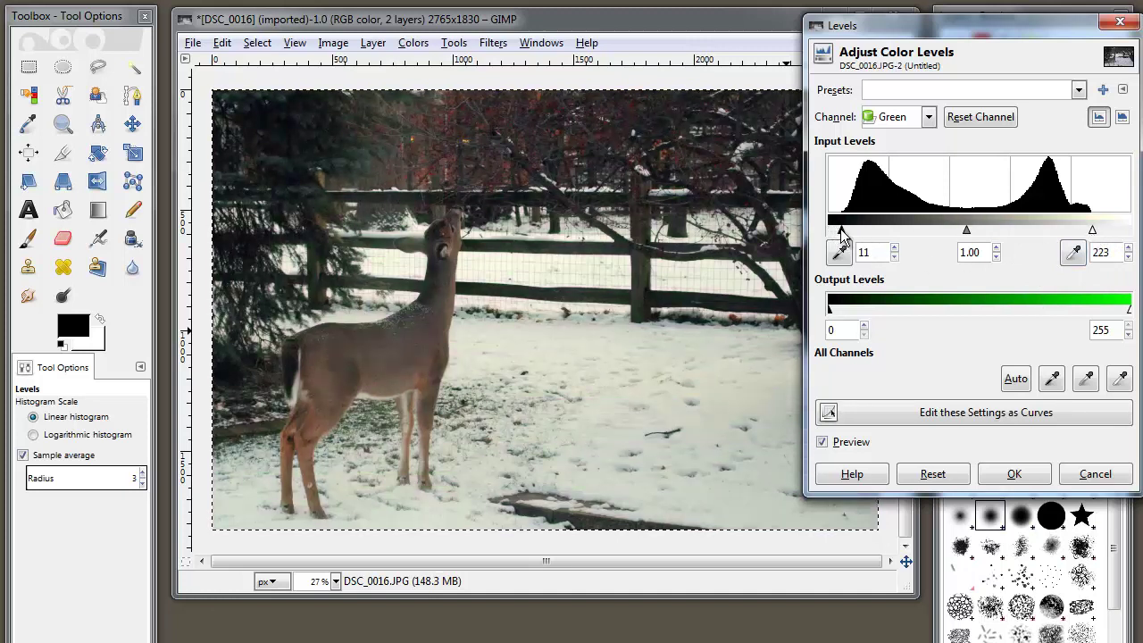
Step: Set the Blue channel's input levels to a white point of 234 and a black point of 10
click(929, 117)
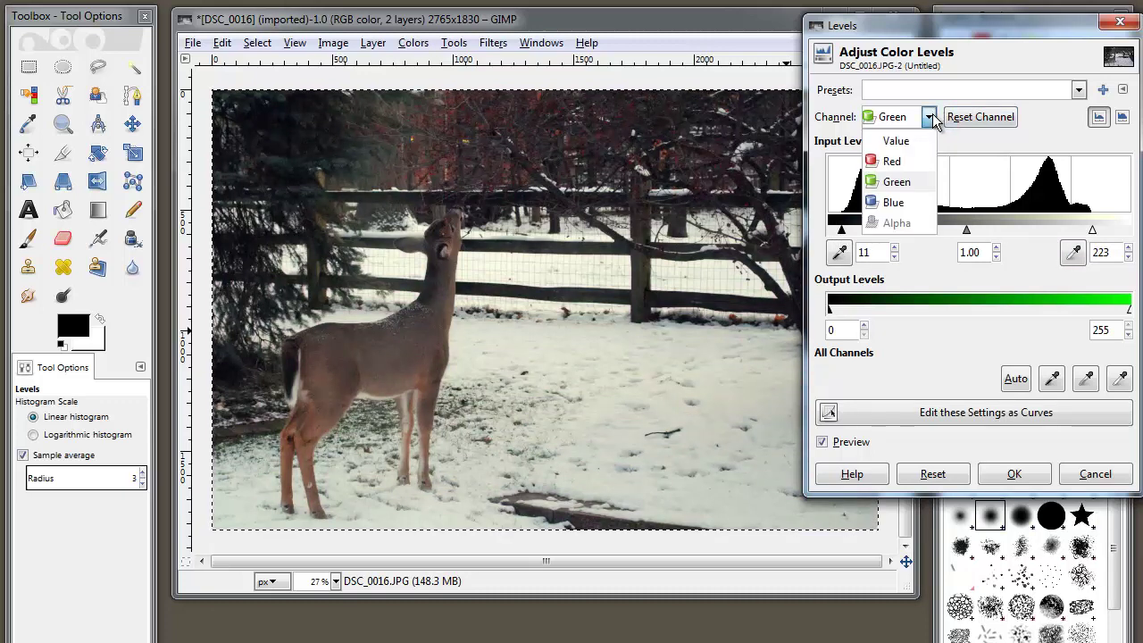
click(895, 202)
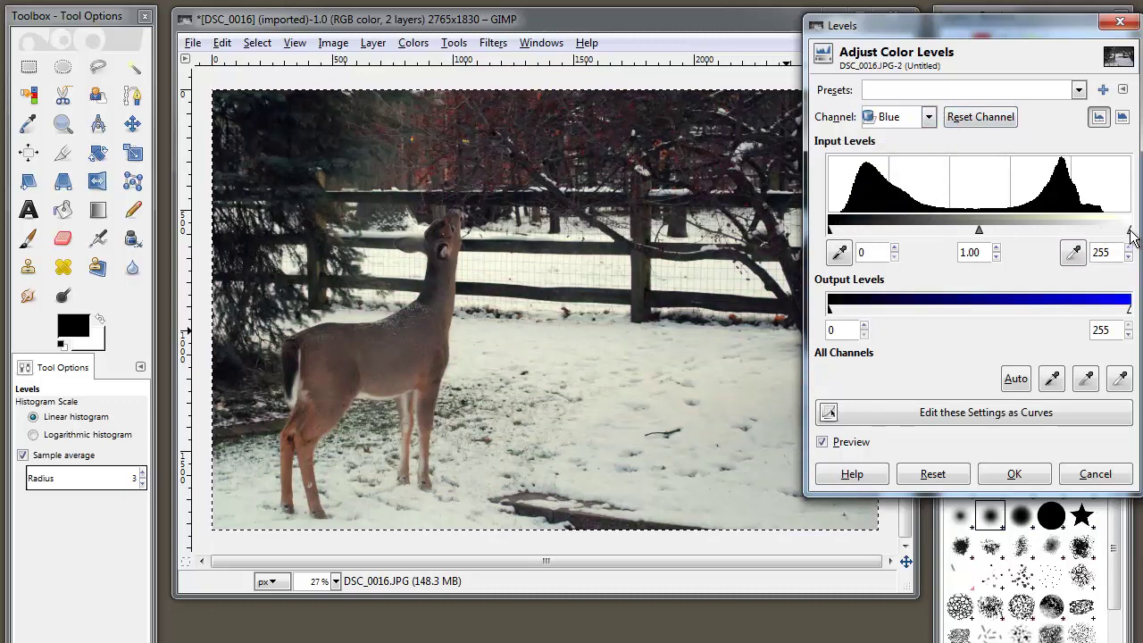
drag(1130, 230, 1108, 234)
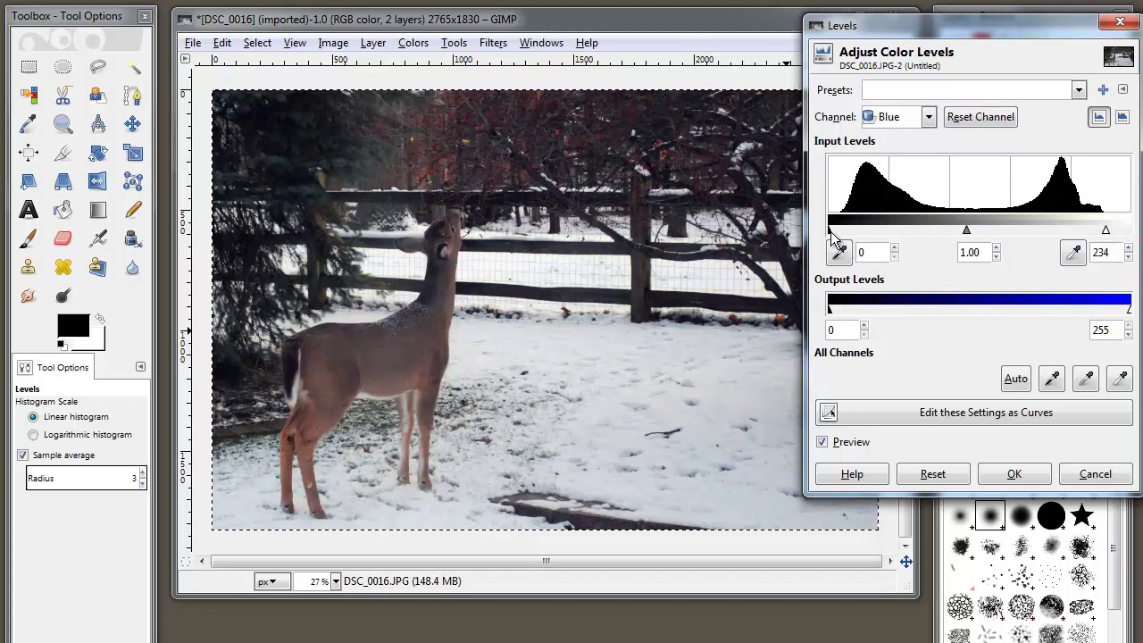
drag(830, 232, 840, 234)
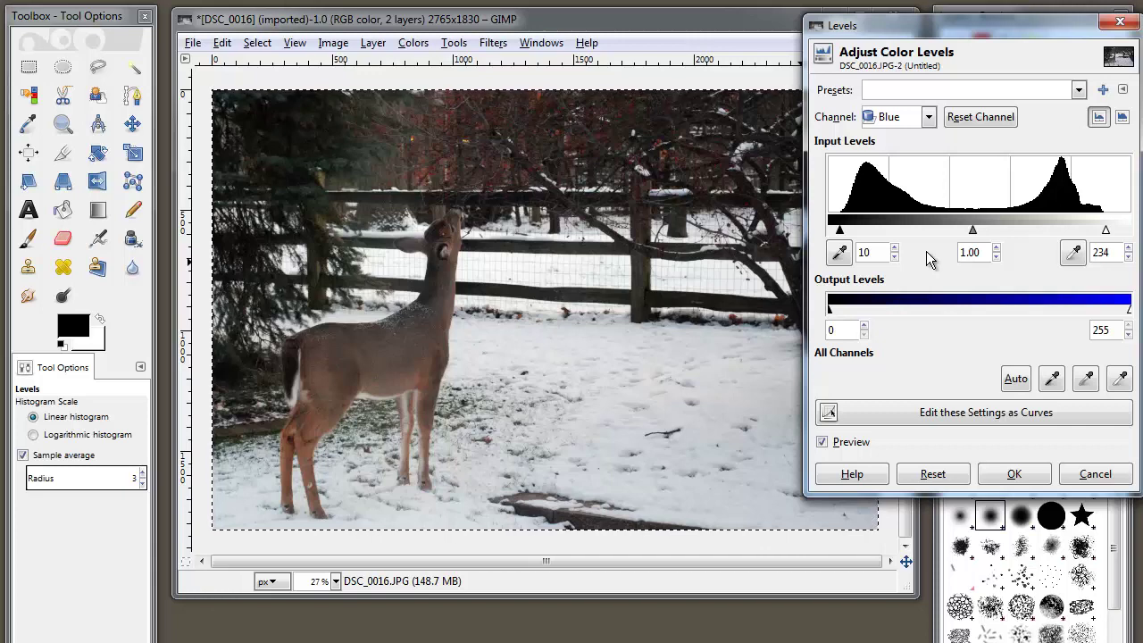
Step: Apply the per-channel levels adjustment and compare the photo with and without it by undoing and redoing the adjustment
click(1015, 474)
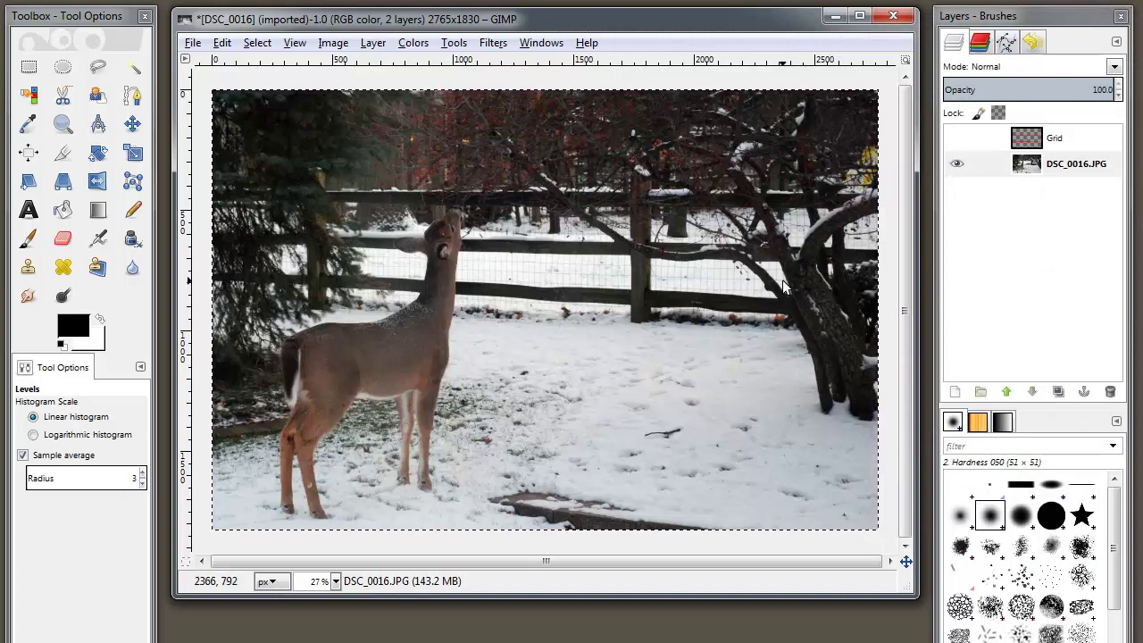
click(221, 43)
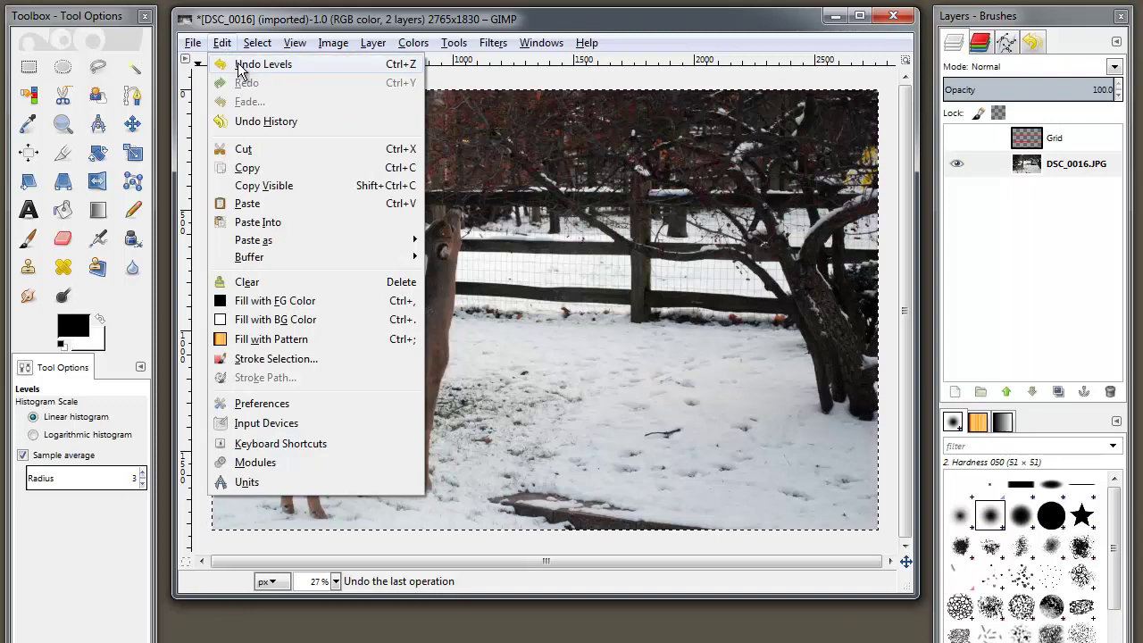
click(237, 64)
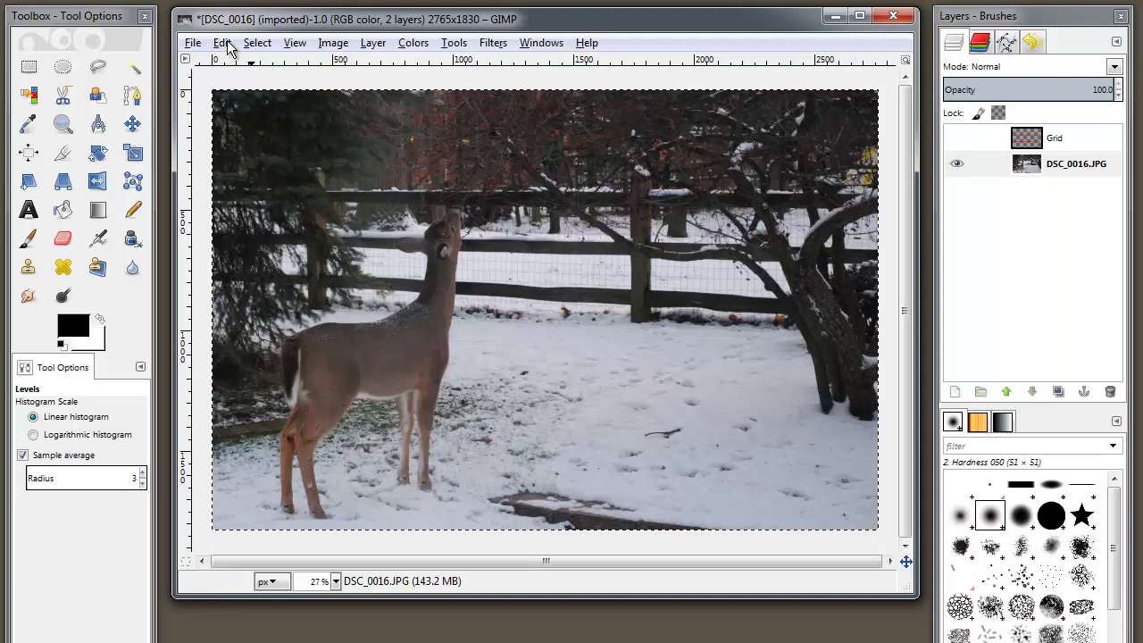
click(222, 43)
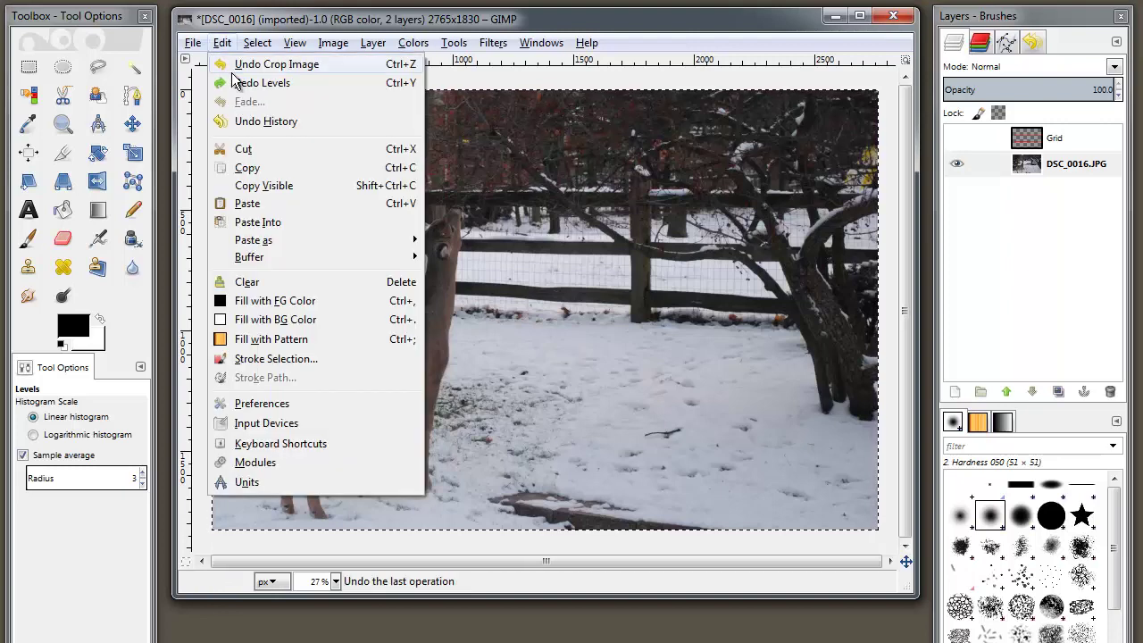
click(235, 82)
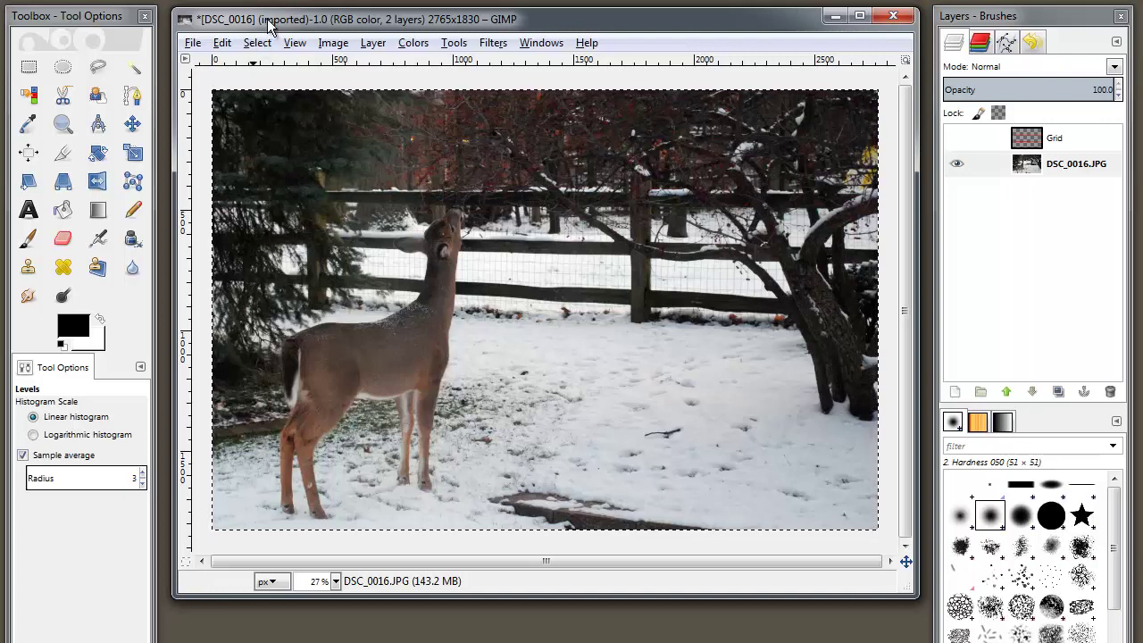
Step: Bring up the file commands for the edited deer photo
click(191, 45)
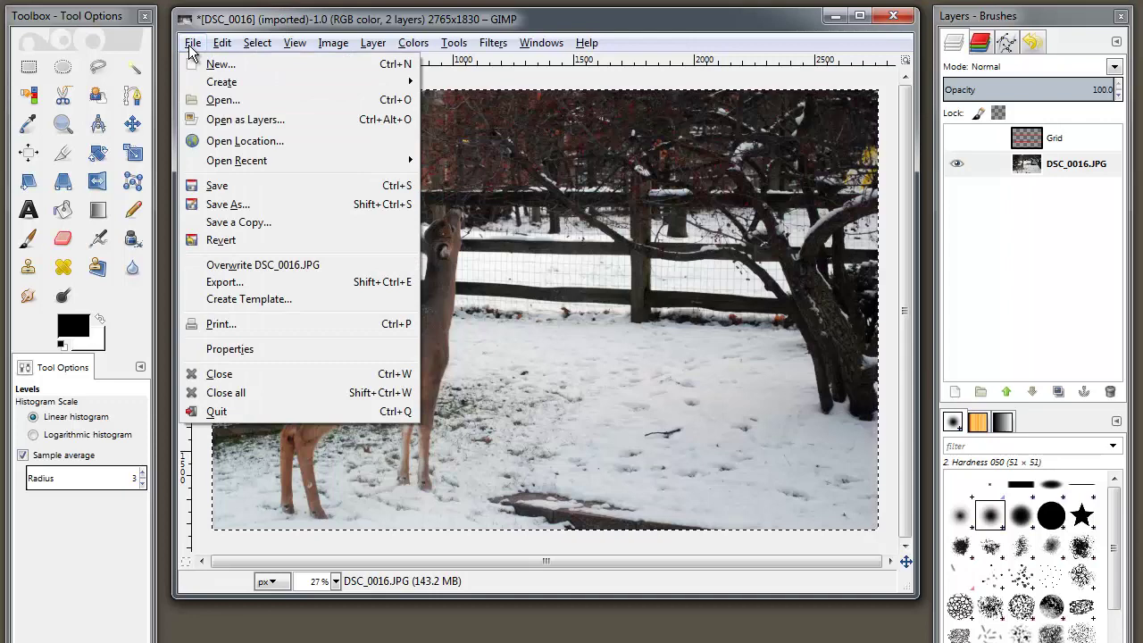